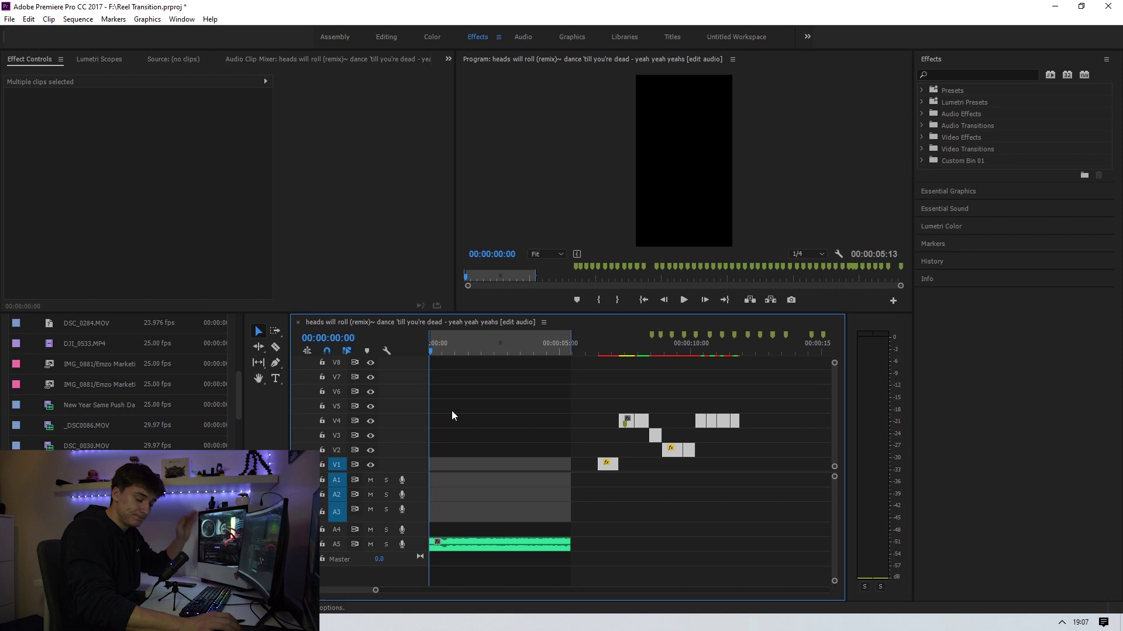
Step: Play the first five seconds of the sequence to hear the music and return the playhead to the start
{"action": "key", "text": "space"}
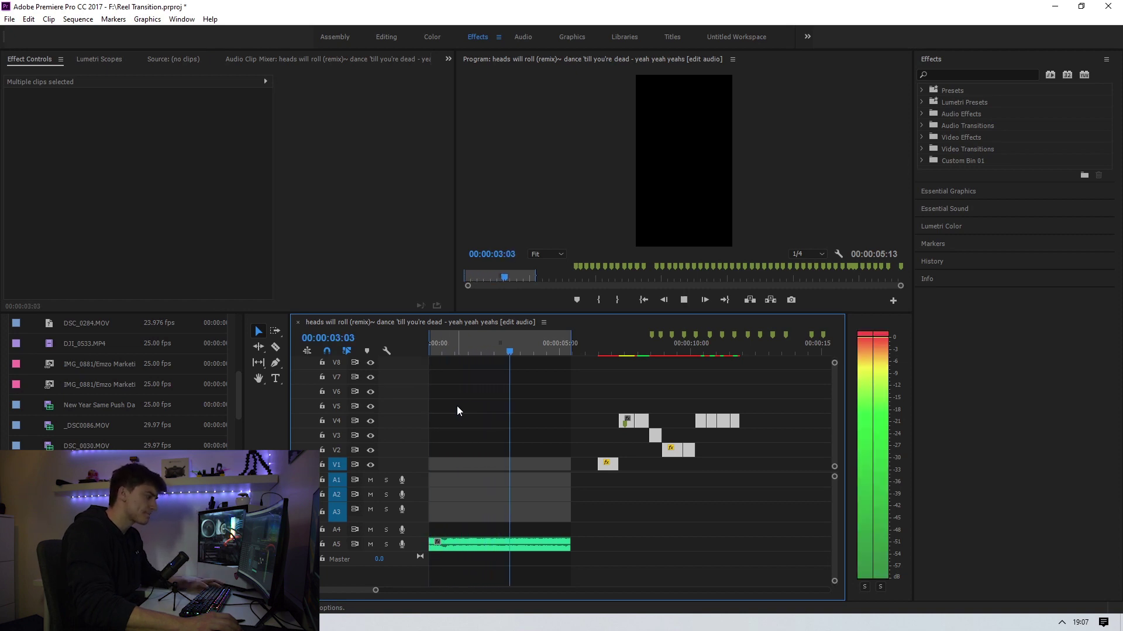
{"action": "key", "text": "space"}
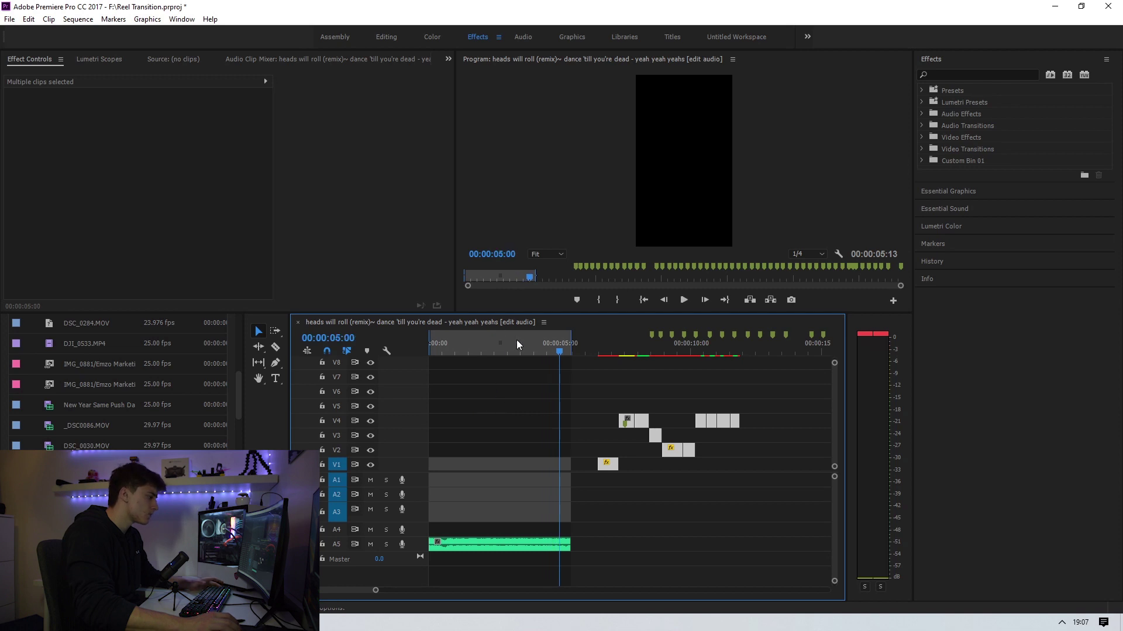
{"action": "left_click_drag", "start_coordinate": [517, 342], "coordinate": [283, 351]}
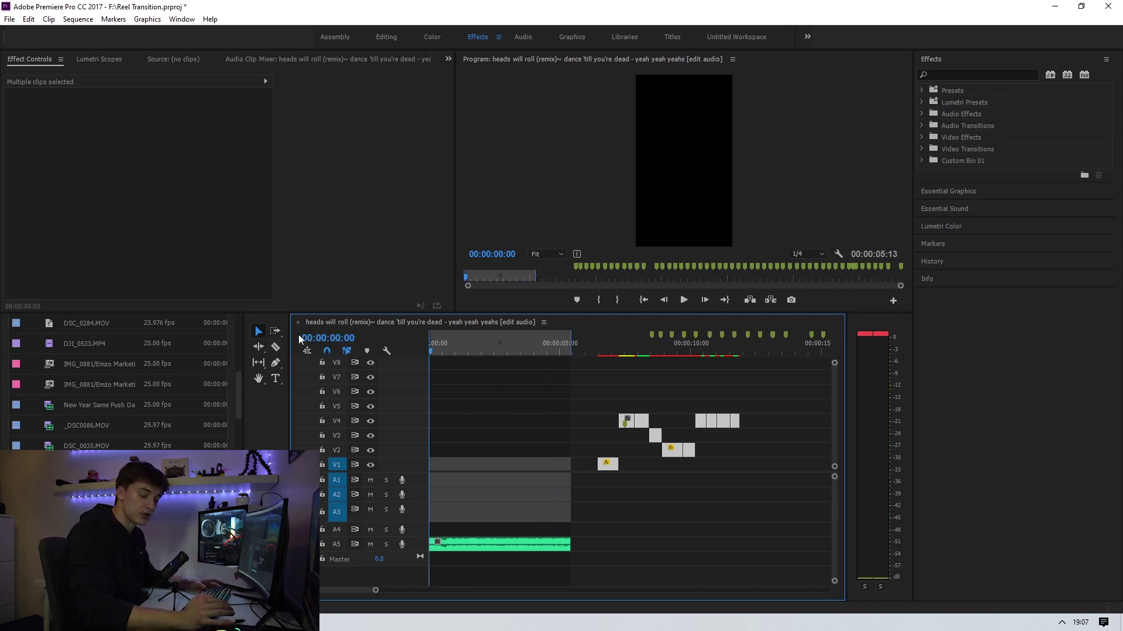
Step: Mark the beats of the first five seconds of the song with timeline markers during playback, and return to the start
{"action": "key", "text": "space"}
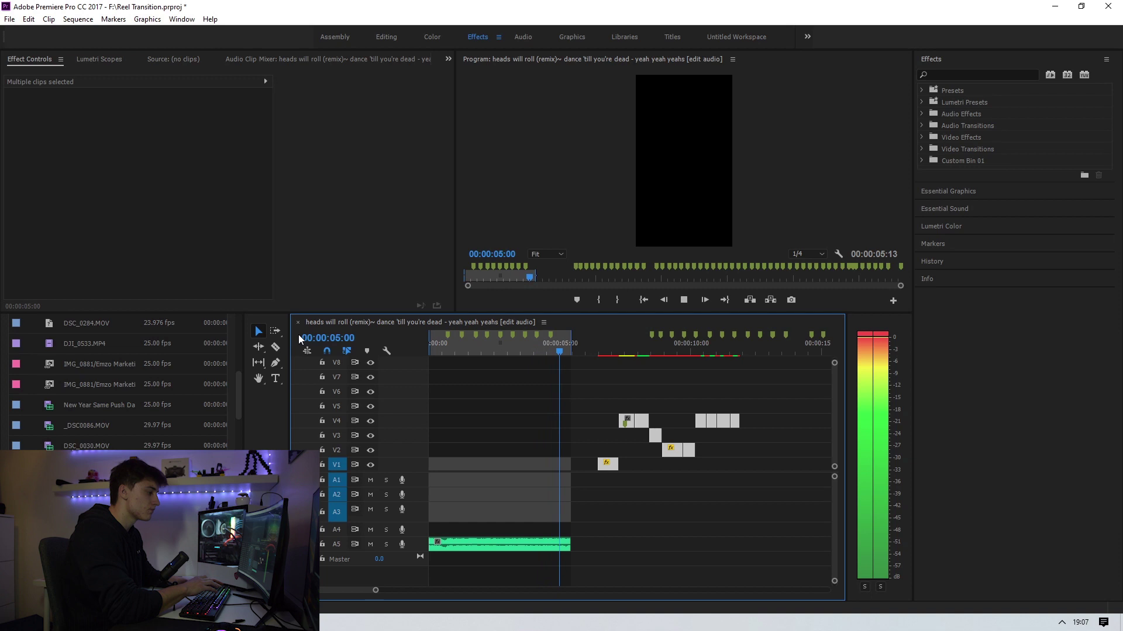
{"action": "key", "text": "space"}
{"action": "left_click_drag", "start_coordinate": [464, 342], "coordinate": [420, 347]}
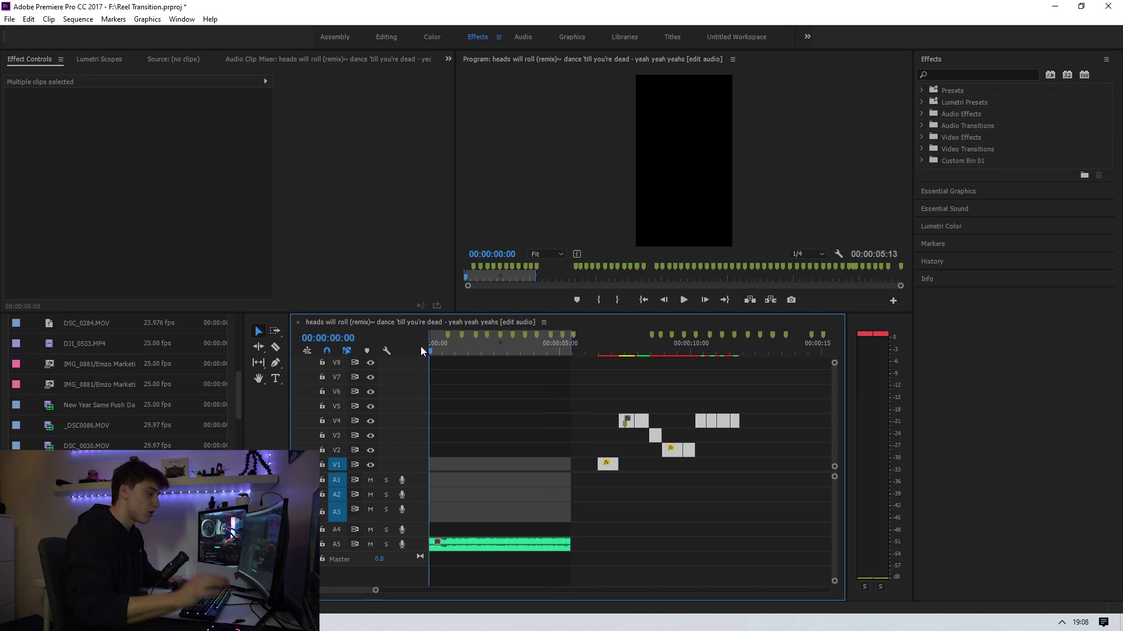
Step: Move all the video clips together to the start of the sequence so they line up with the song
{"action": "left_click", "coordinate": [803, 516]}
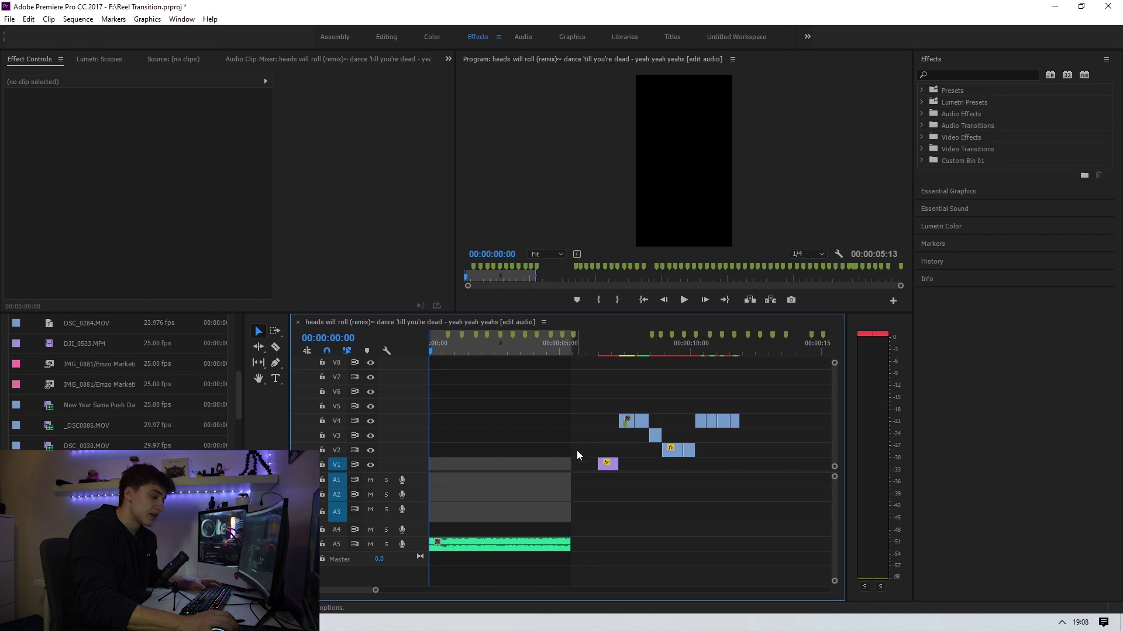
{"action": "left_click_drag", "start_coordinate": [758, 483], "coordinate": [582, 383]}
{"action": "left_click_drag", "start_coordinate": [643, 423], "coordinate": [475, 424]}
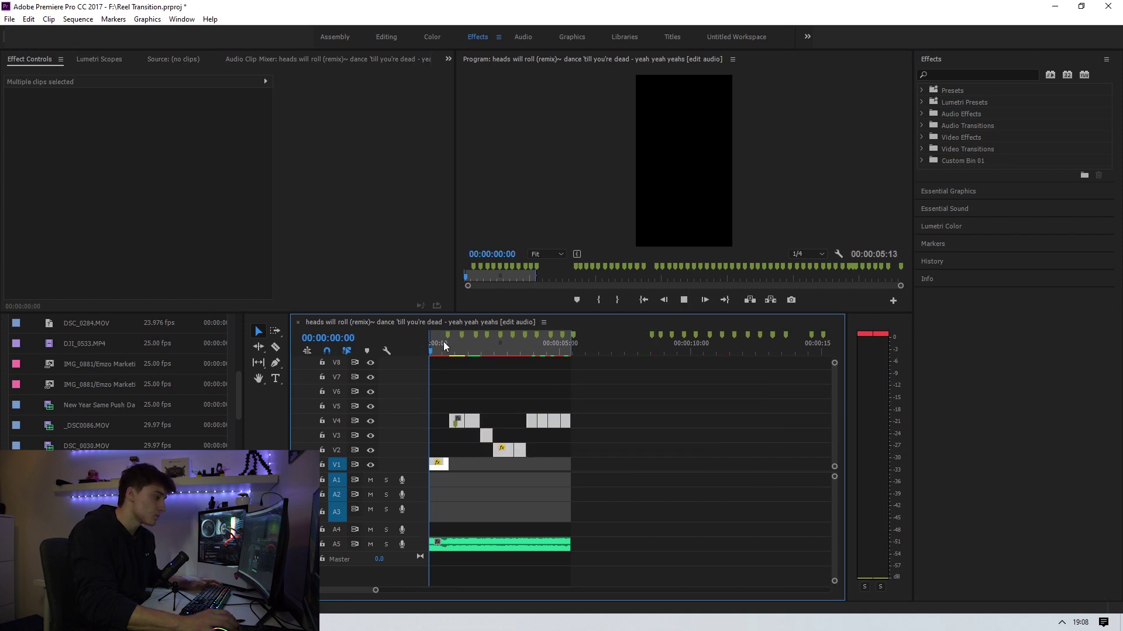
{"action": "left_click_drag", "start_coordinate": [438, 346], "coordinate": [396, 347]}
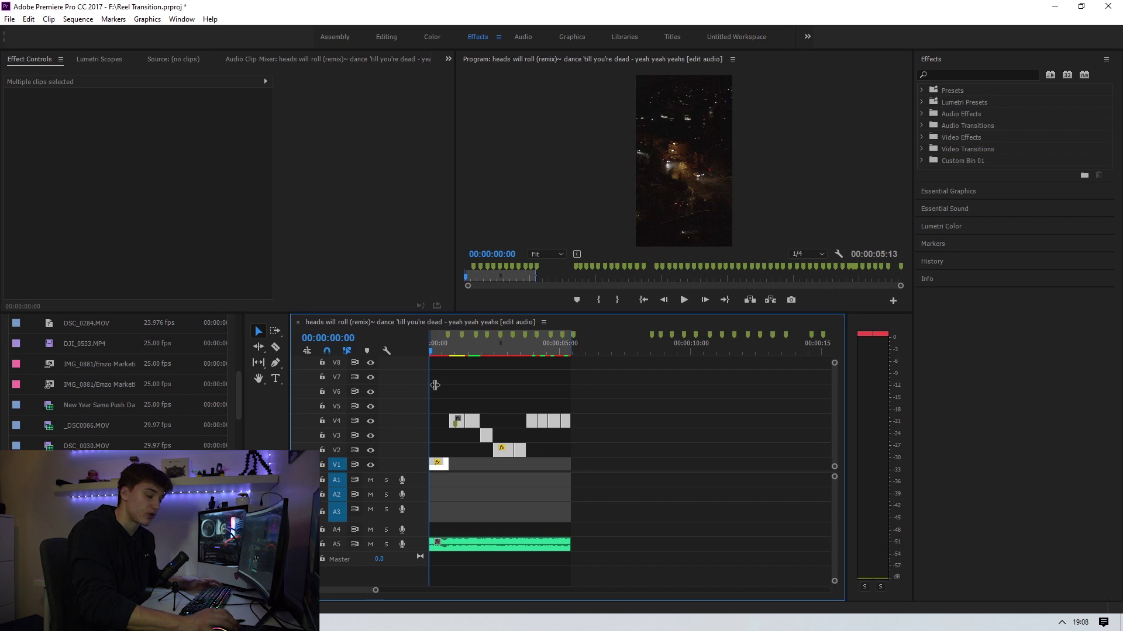
{"action": "left_click_drag", "start_coordinate": [448, 465], "coordinate": [456, 466]}
{"action": "left_click", "coordinate": [440, 465]}
{"action": "right_click", "coordinate": [440, 465]}
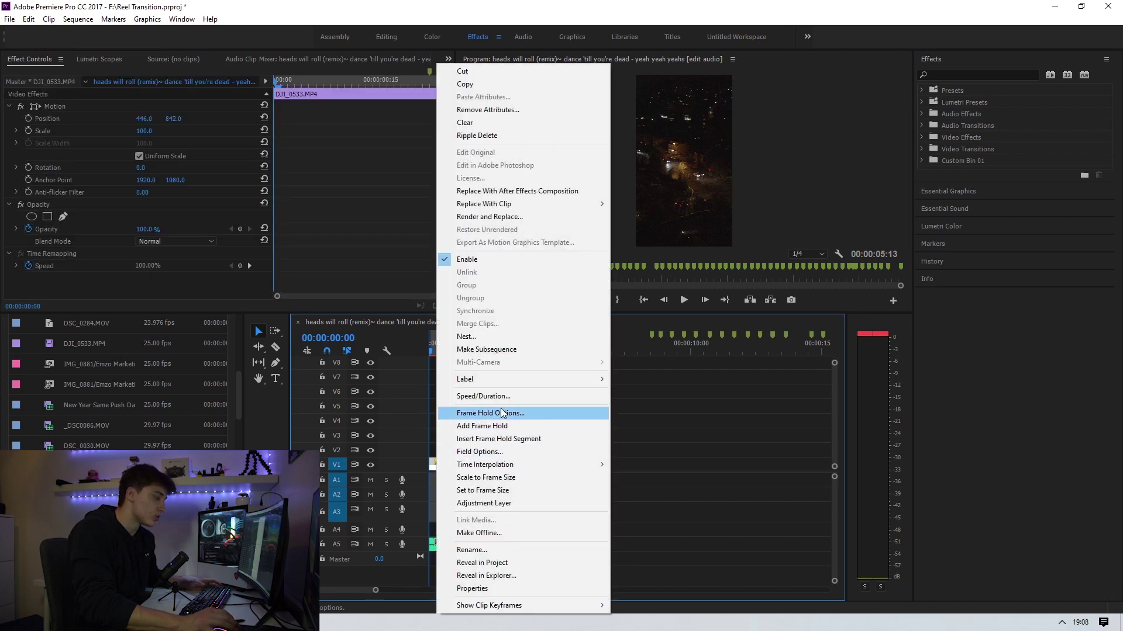
{"action": "left_click", "coordinate": [497, 412]}
{"action": "left_click", "coordinate": [156, 9]}
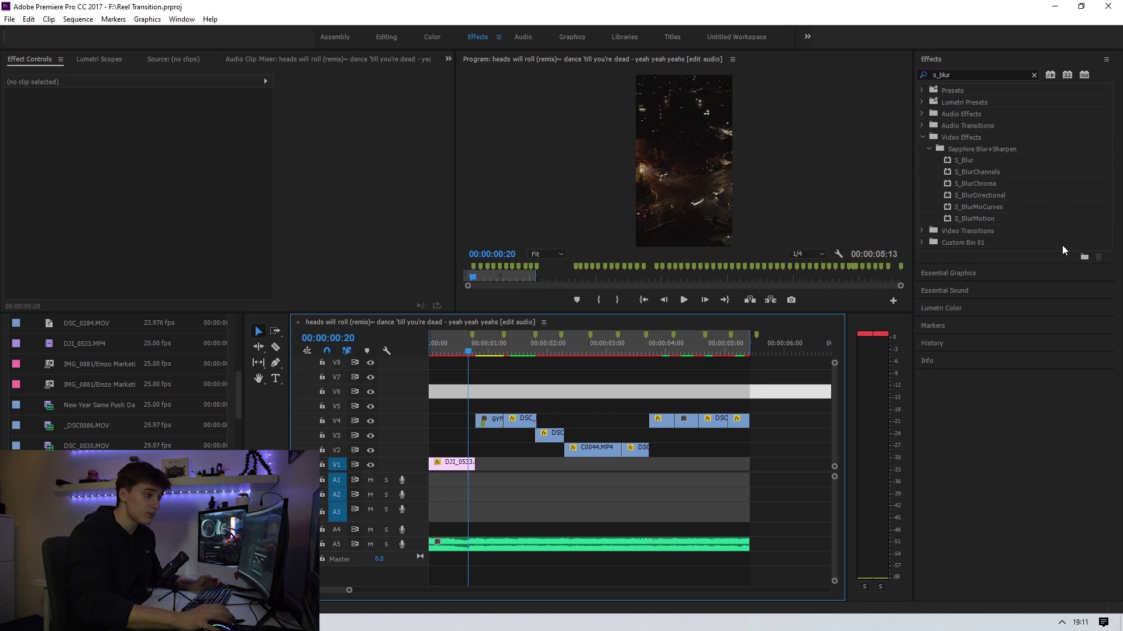
Step: Locate the S_BlurDirectional effect among the s_blur search results
{"action": "left_click", "coordinate": [987, 74]}
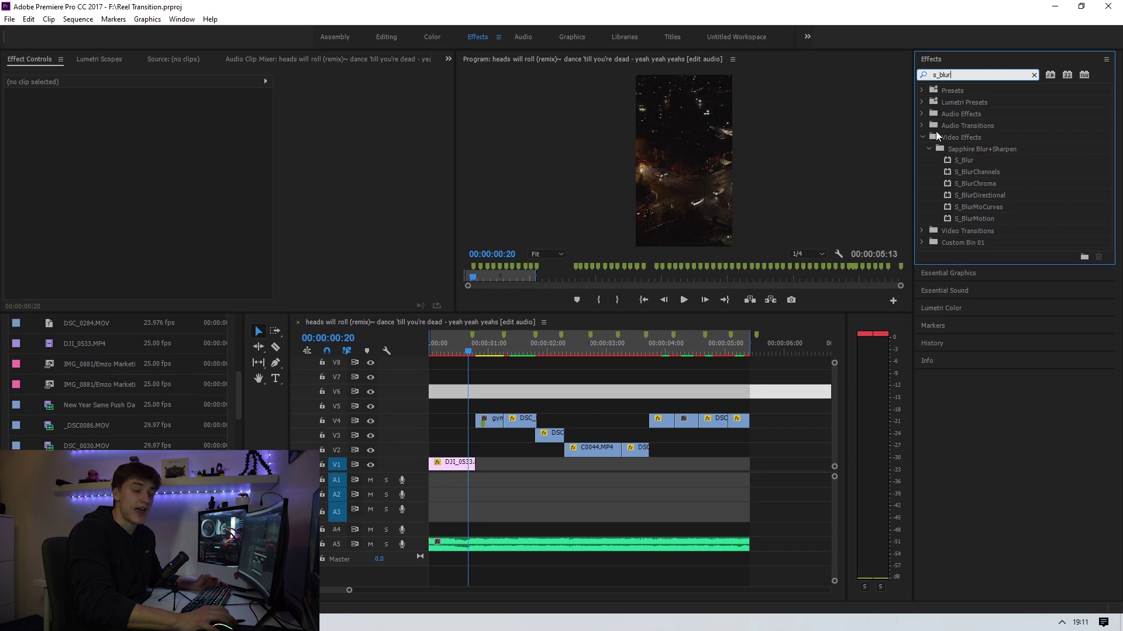
{"action": "left_click", "coordinate": [984, 195]}
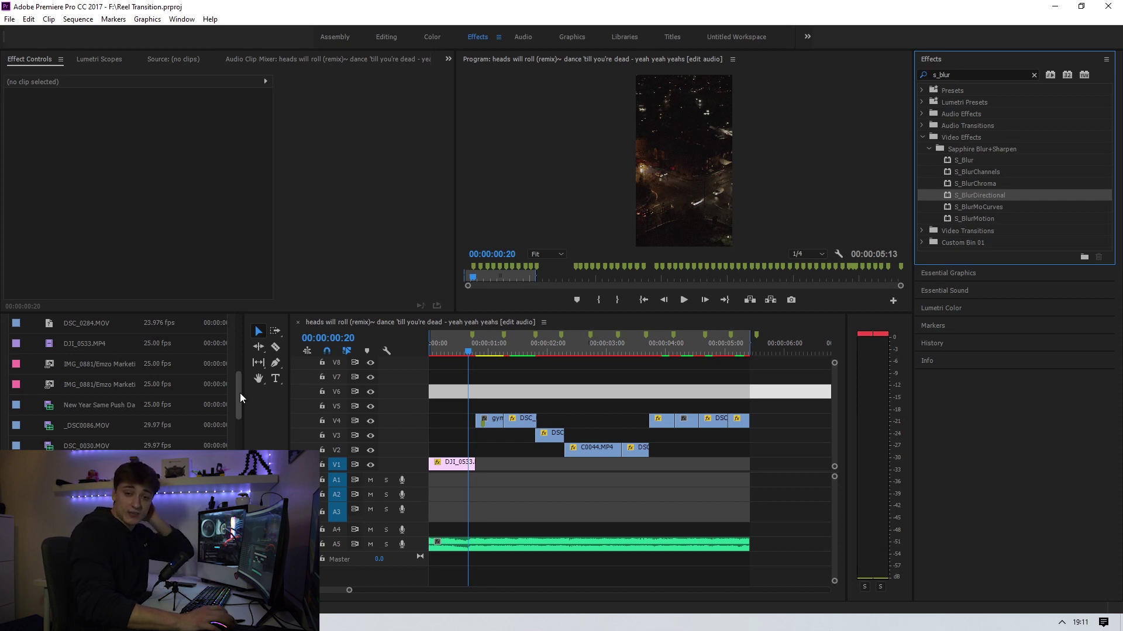
Step: Create a new 1080 × 1920 adjustment layer at 30.00 fps with square pixels in the project
{"action": "left_click_drag", "start_coordinate": [239, 392], "coordinate": [239, 474]}
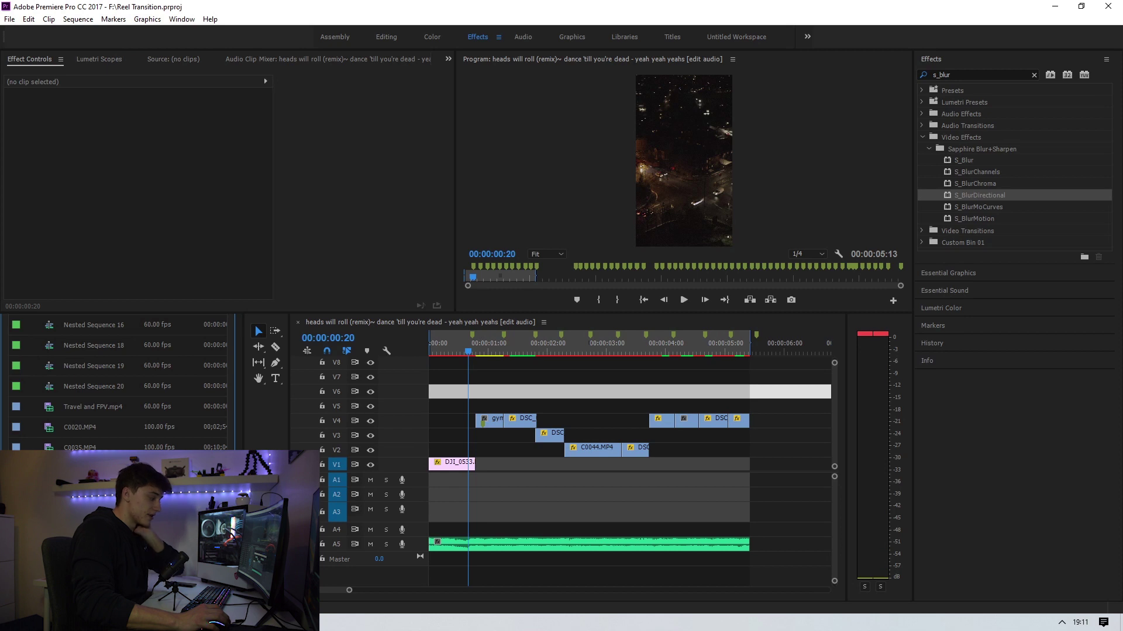
{"action": "right_click", "coordinate": [163, 555]}
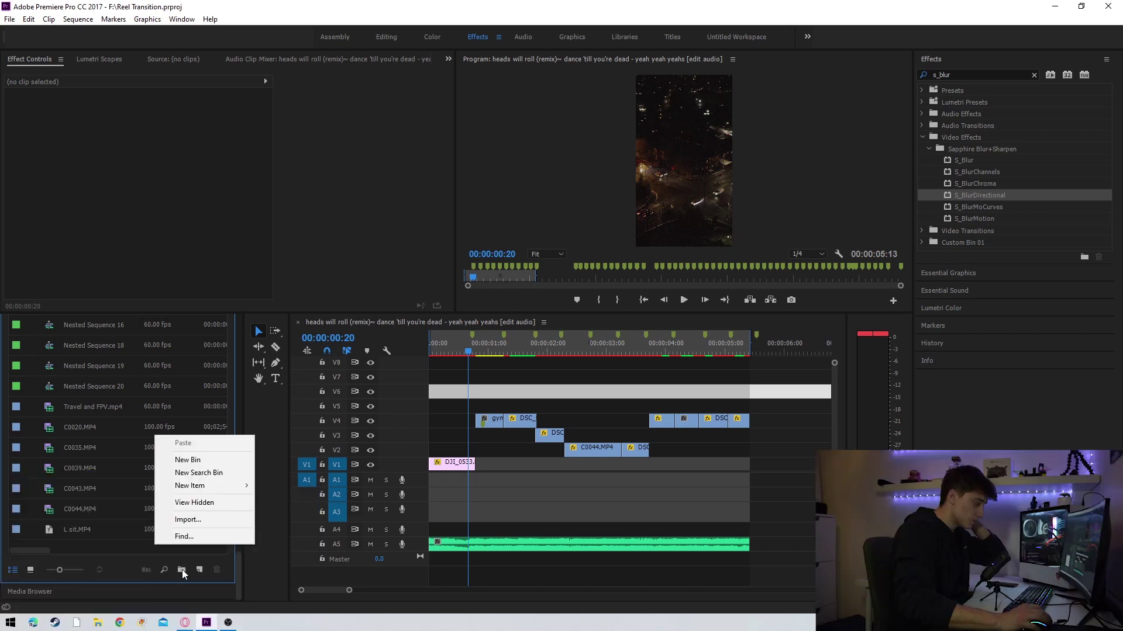
{"action": "mouse_move", "coordinate": [196, 491]}
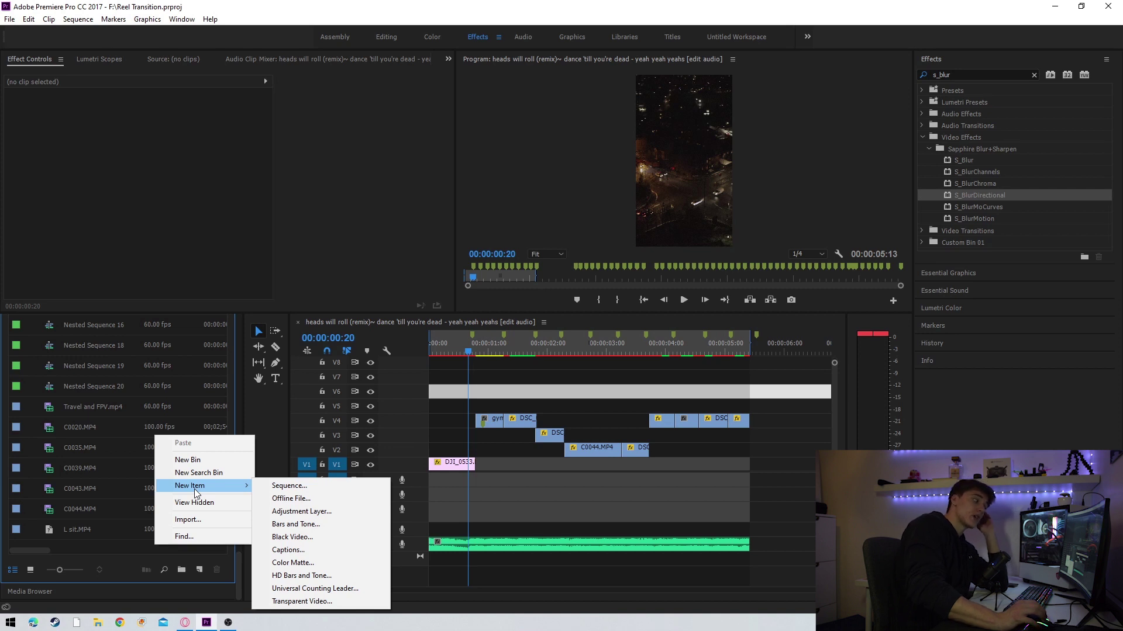
{"action": "left_click", "coordinate": [316, 511]}
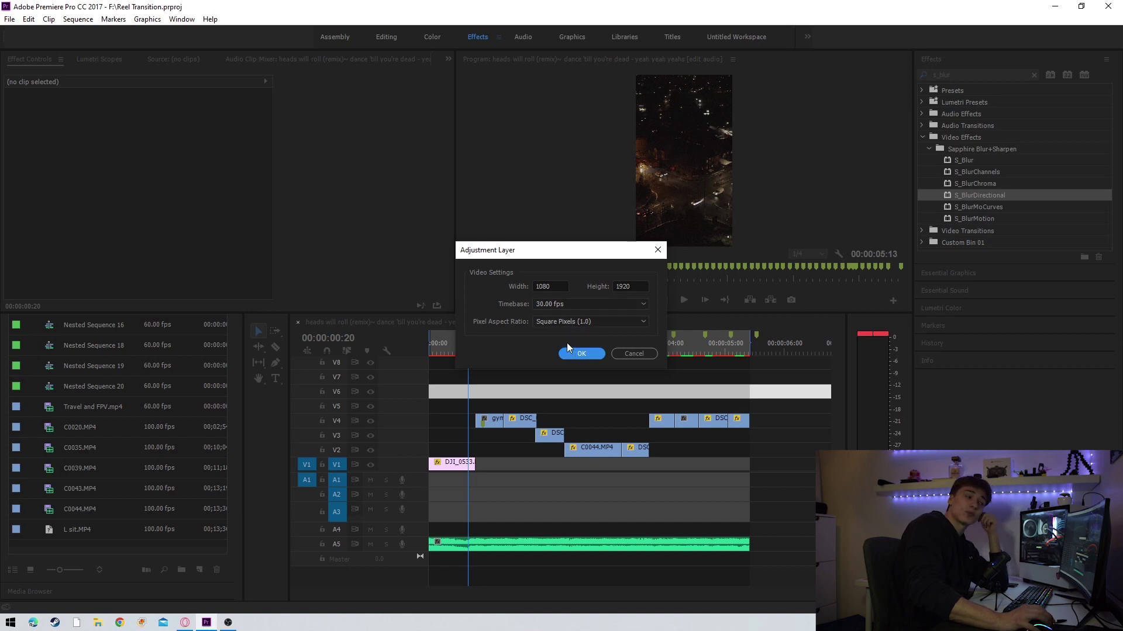
{"action": "left_click", "coordinate": [580, 356]}
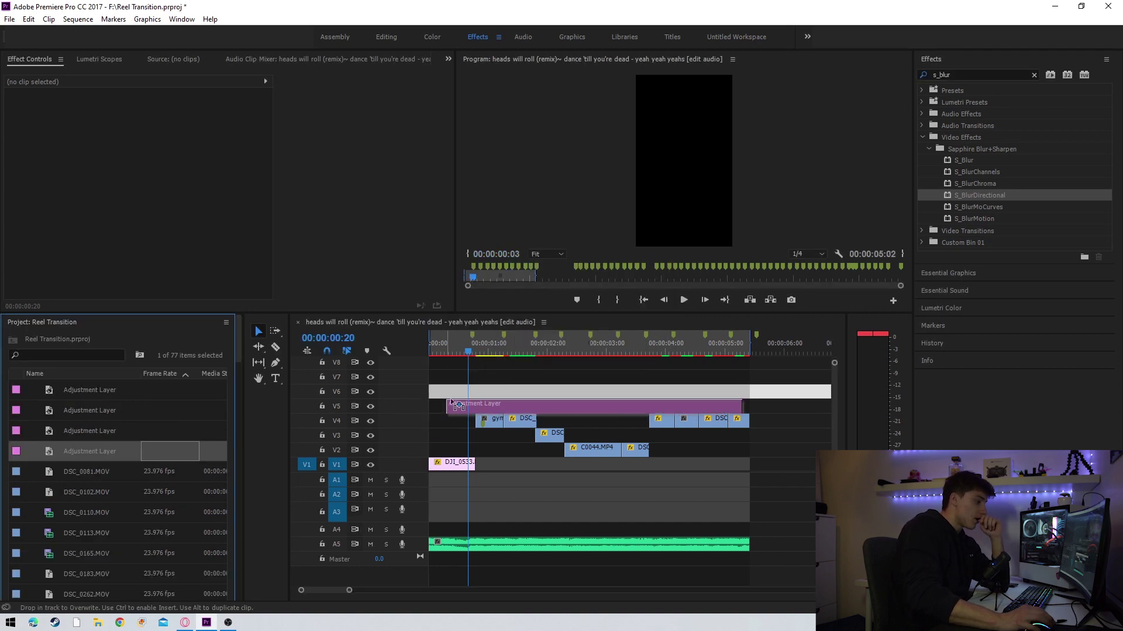
Step: Place the adjustment layer on V5 over the DJI_0533.MP4 to gym .mp4 cut and shorten its end to the gym clip's end
{"action": "left_click_drag", "start_coordinate": [456, 406], "coordinate": [454, 404]}
{"action": "left_click_drag", "start_coordinate": [460, 353], "coordinate": [456, 353]}
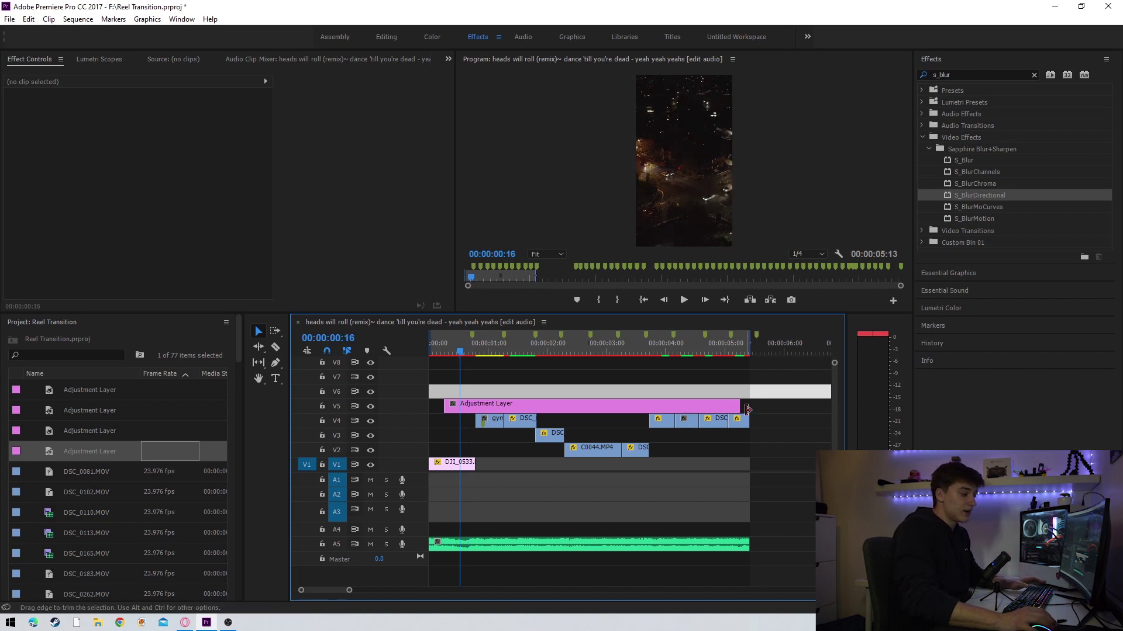
{"action": "left_click_drag", "start_coordinate": [741, 407], "coordinate": [503, 407]}
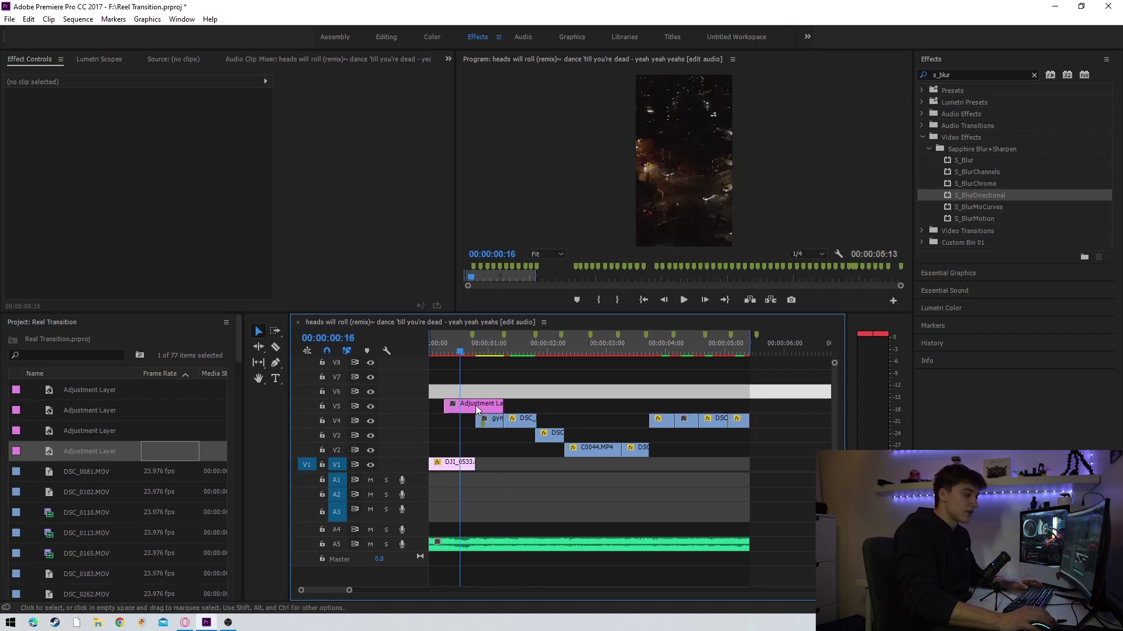
Step: Put the playhead on the cut between DJI_0533.MP4 and gym .mp4, and mute audio track A5
{"action": "left_click", "coordinate": [476, 347]}
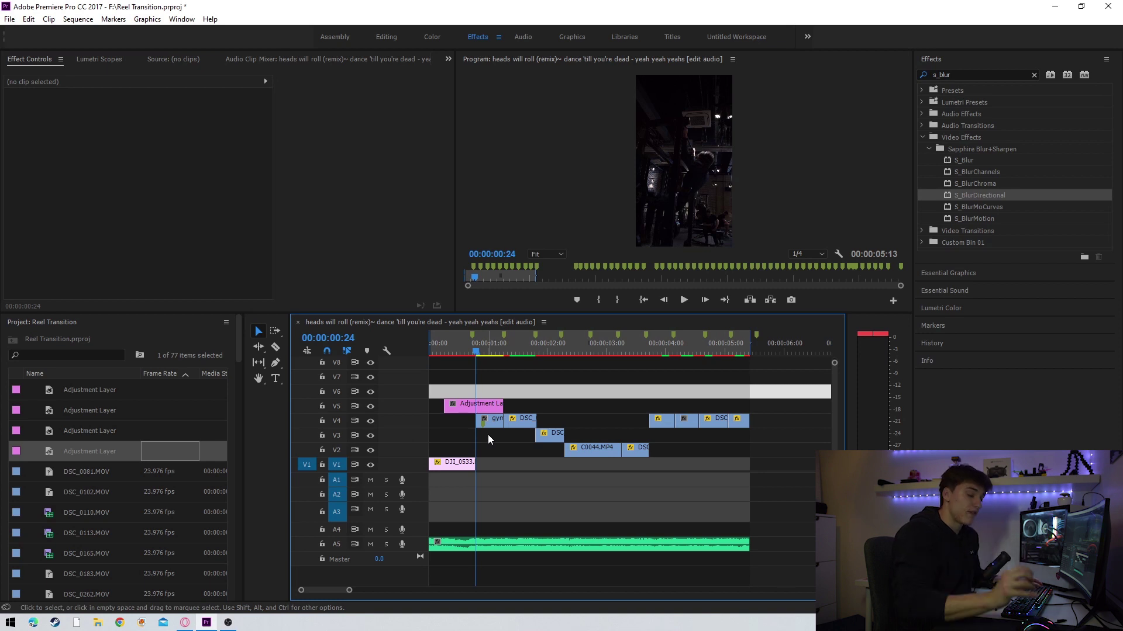
{"action": "left_click", "coordinate": [466, 403]}
{"action": "key", "text": "="}
{"action": "key", "text": "="}
{"action": "key", "text": "="}
{"action": "left_click", "coordinate": [370, 544]}
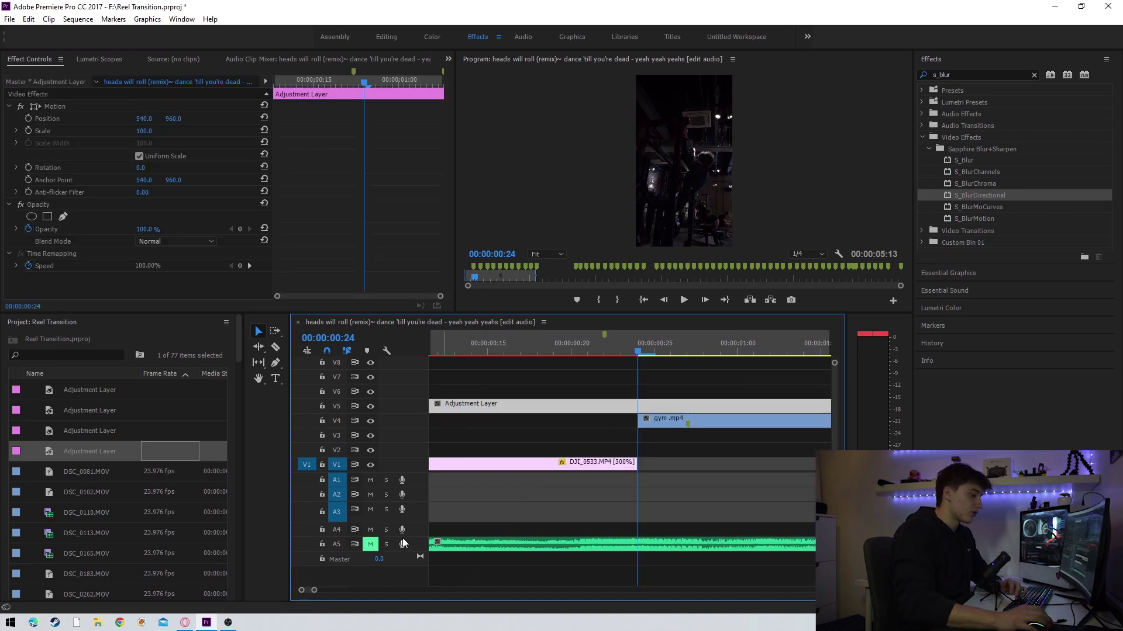
Step: Split the adjustment layer three frames before the clip cut, at 00:00:00:21, and delete the part before the split
{"action": "key", "text": "Left"}
{"action": "key", "text": "Left"}
{"action": "key", "text": "Left"}
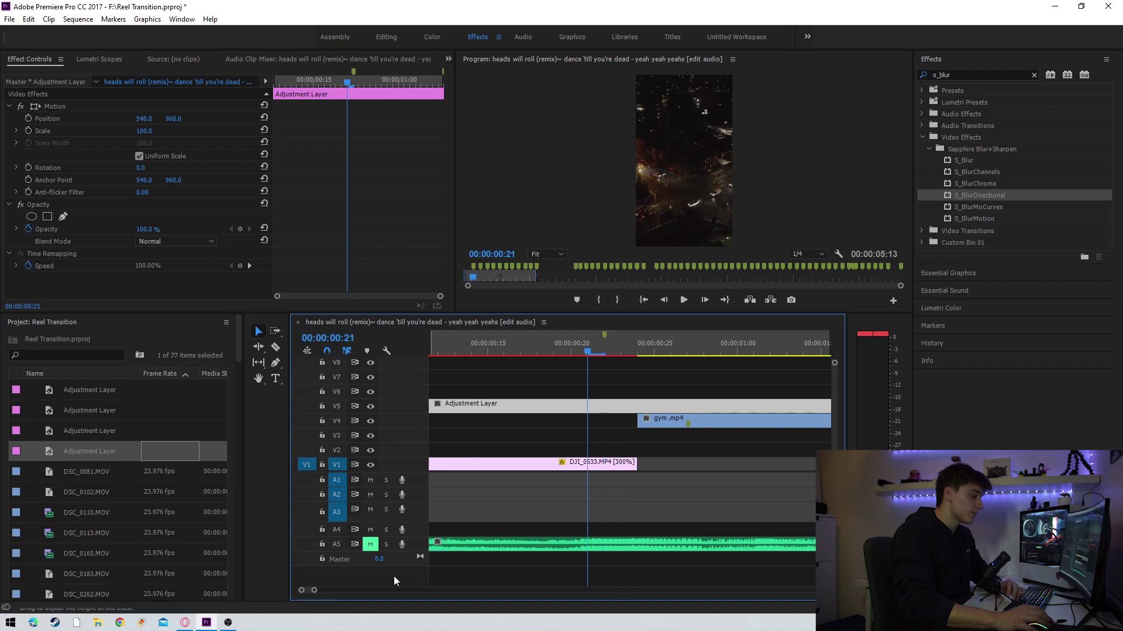
{"action": "key", "text": "c"}
{"action": "left_click", "coordinate": [587, 408]}
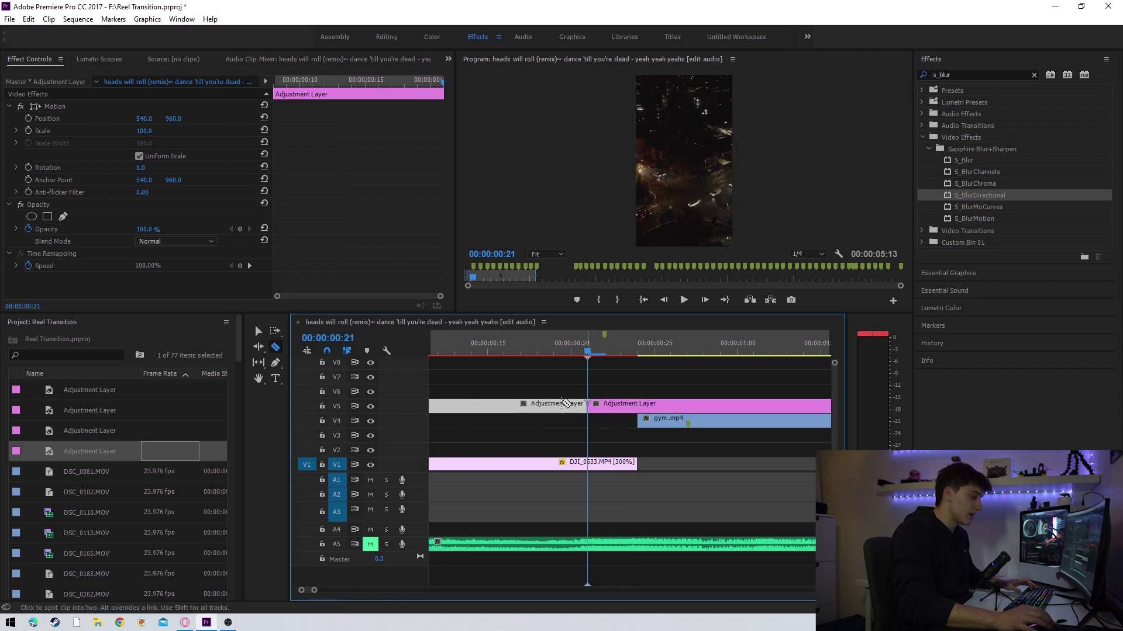
{"action": "left_click", "coordinate": [259, 331]}
{"action": "left_click", "coordinate": [545, 408]}
{"action": "key", "text": "Delete"}
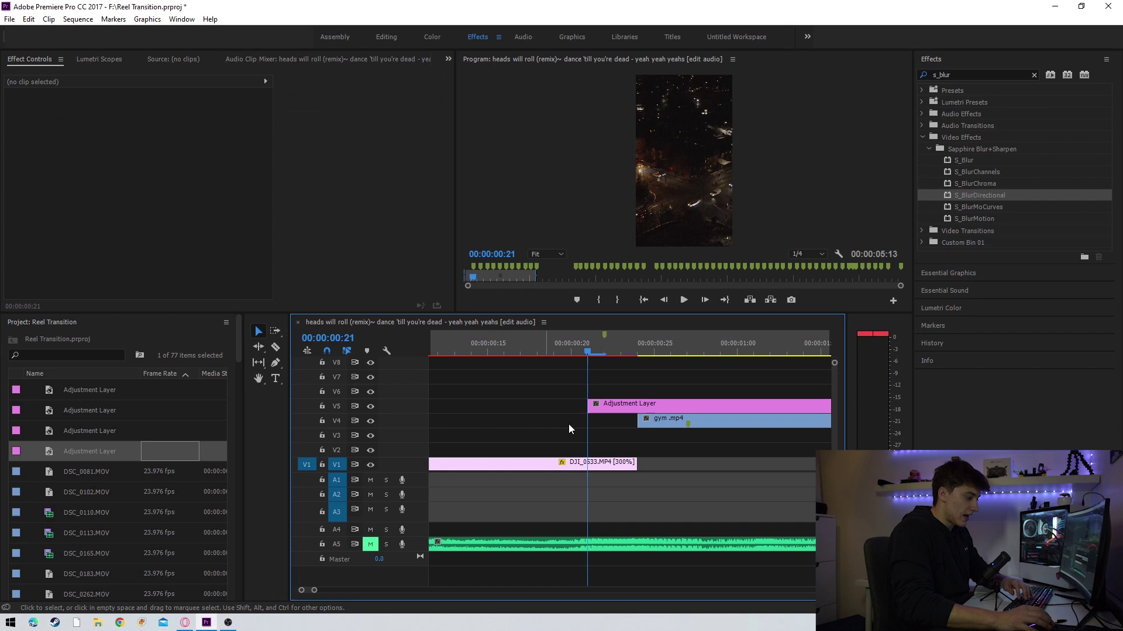
Step: Split the adjustment layer three frames after the clip cut, at 00:00:00:27, and delete the part after the split
{"action": "key", "text": "Right"}
{"action": "key", "text": "Right"}
{"action": "key", "text": "Right"}
{"action": "key", "text": "Right"}
{"action": "key", "text": "Right"}
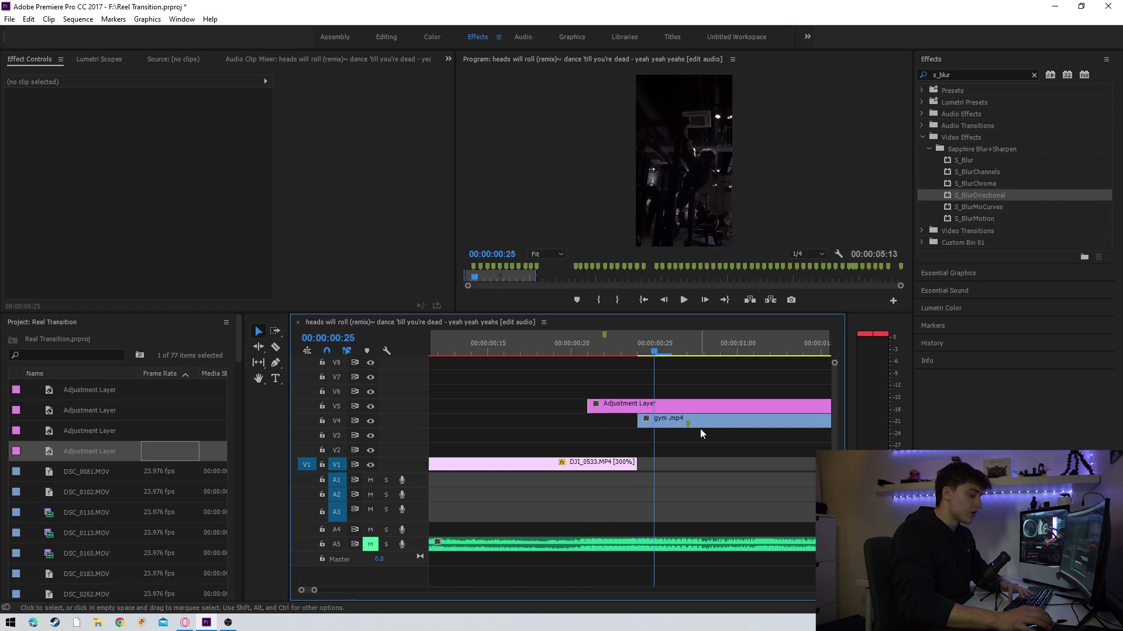
{"action": "key", "text": "Right"}
{"action": "key", "text": "c"}
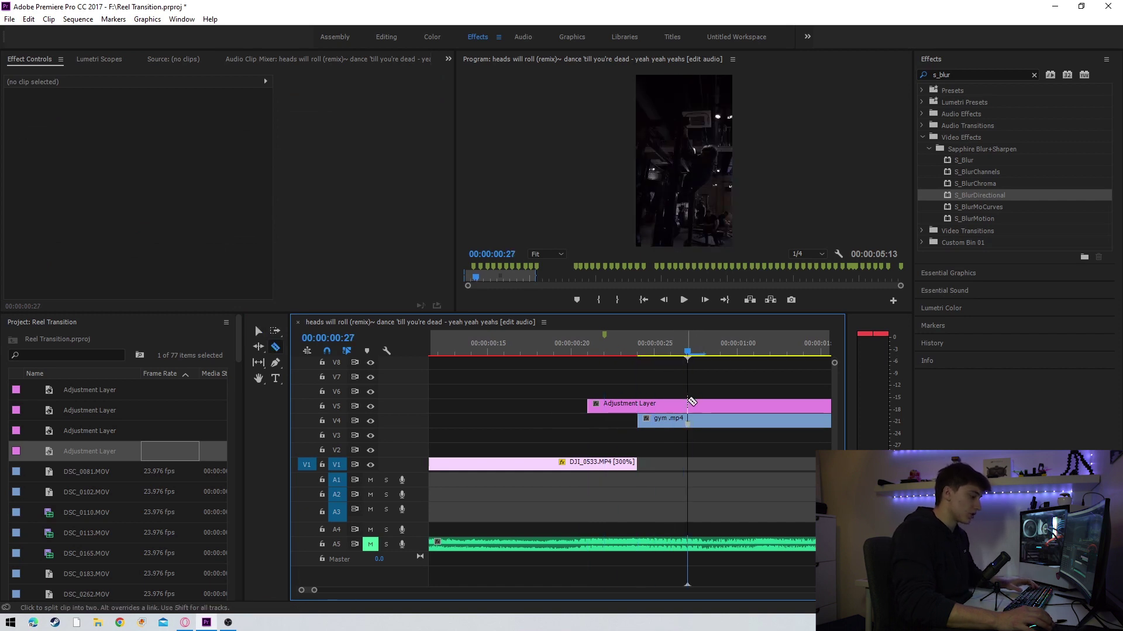
{"action": "left_click", "coordinate": [687, 405]}
{"action": "left_click", "coordinate": [258, 331]}
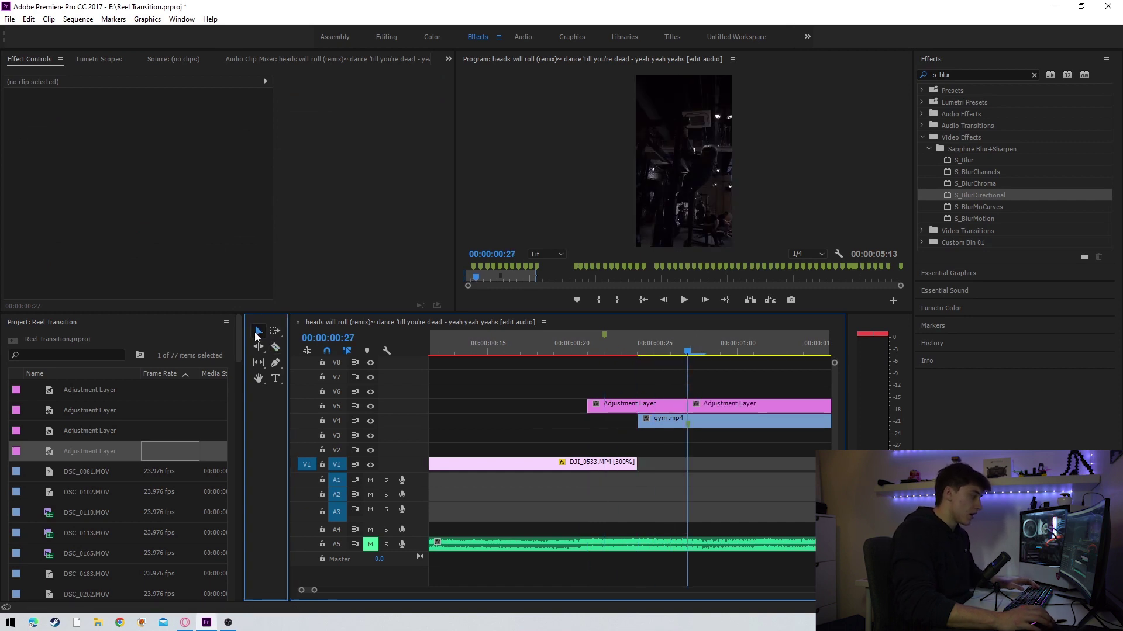
{"action": "left_click", "coordinate": [723, 406]}
{"action": "key", "text": "Delete"}
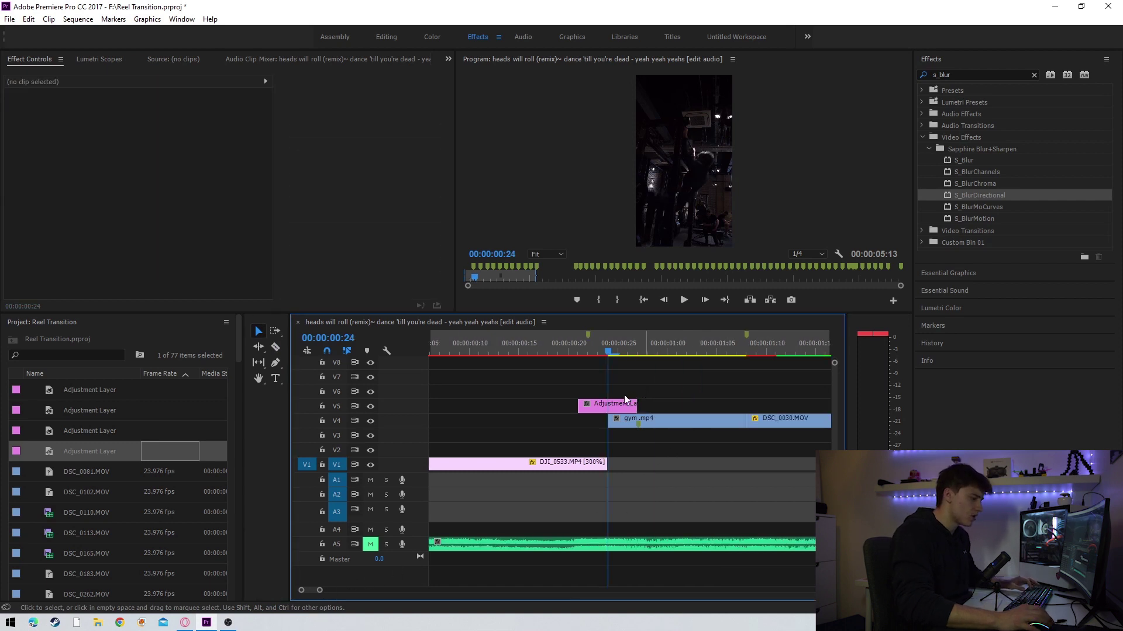
Step: Split the remaining adjustment layer in two at the clip cut, at 00:00:00:24
{"action": "left_click", "coordinate": [624, 396]}
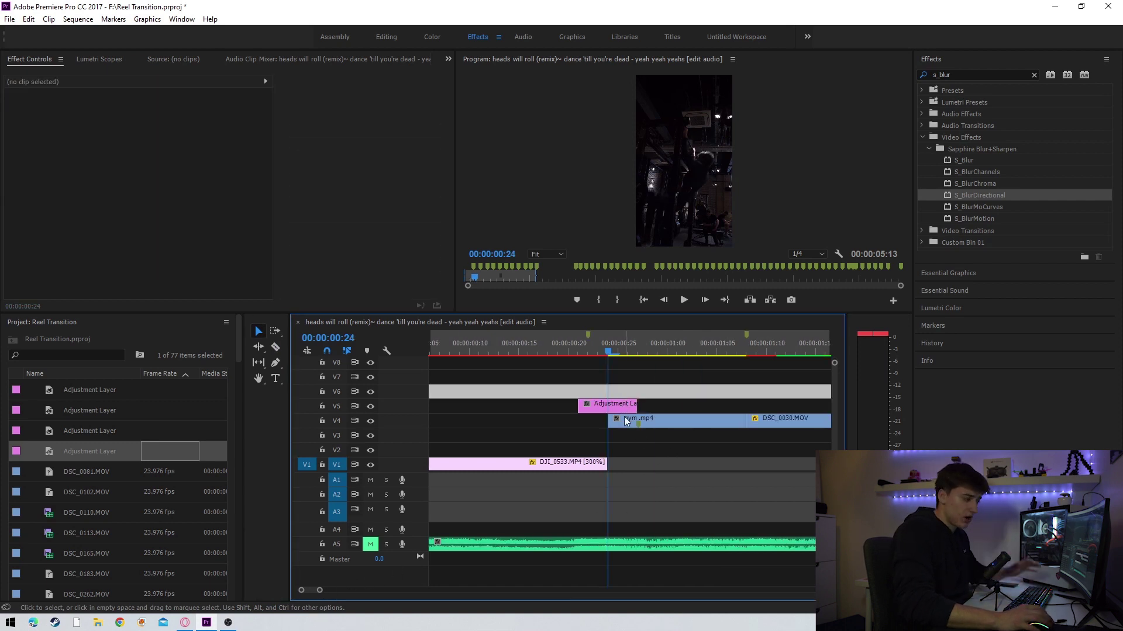
{"action": "key", "text": "c"}
{"action": "left_click", "coordinate": [608, 406]}
{"action": "left_click", "coordinate": [258, 331]}
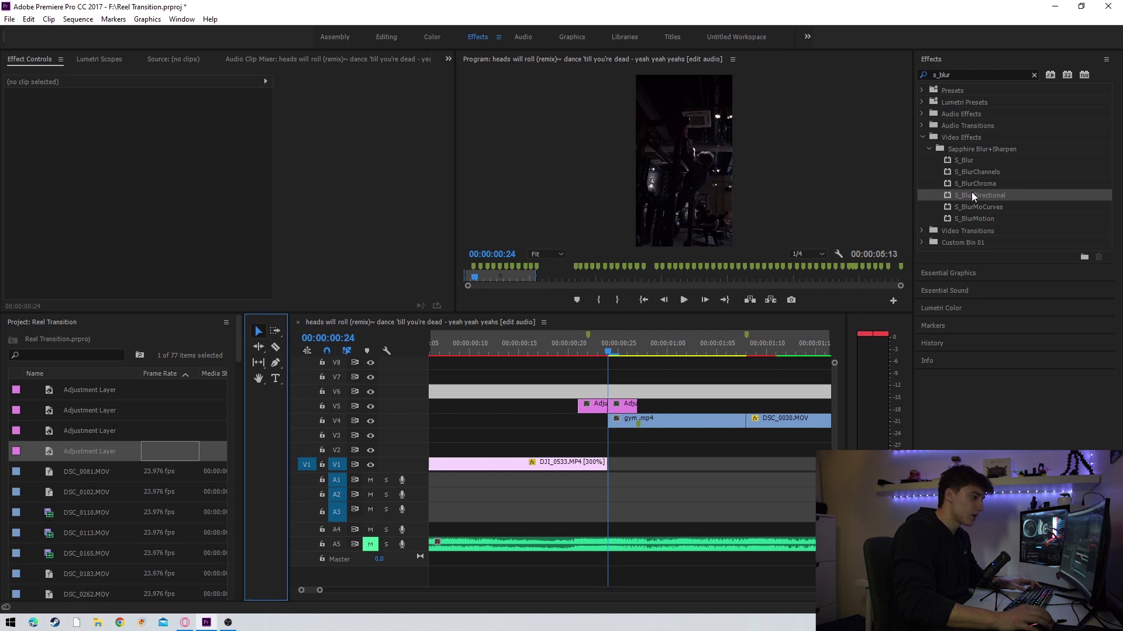
Step: Apply S_BlurDirectional to both halves of the adjustment layer and check the blur around the clip cut
{"action": "left_click_drag", "start_coordinate": [974, 196], "coordinate": [593, 405]}
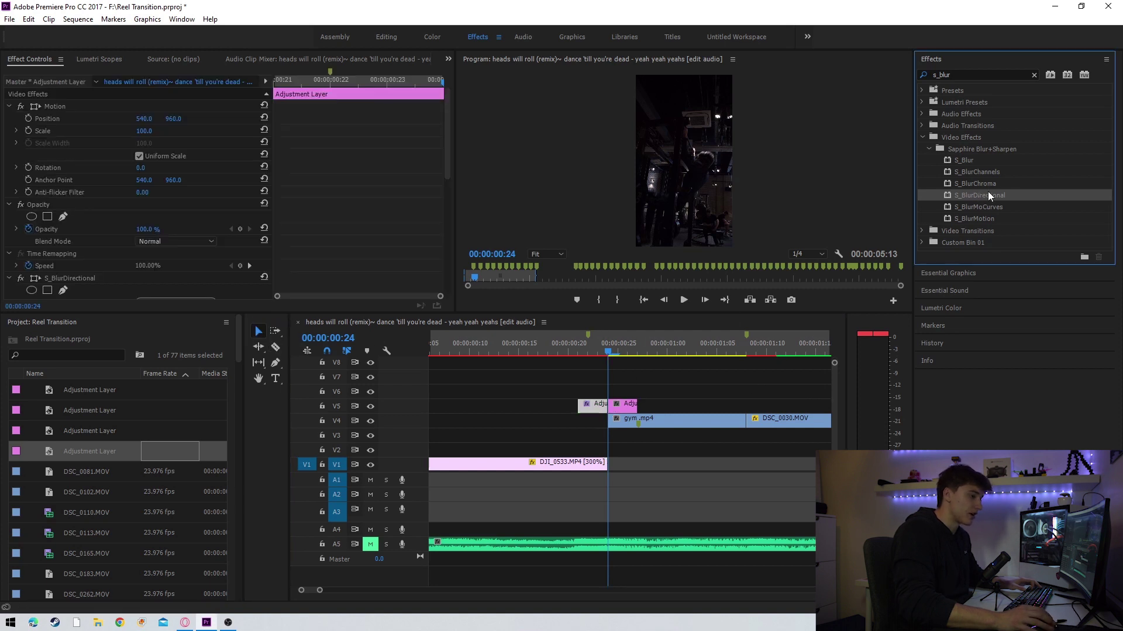
{"action": "left_click_drag", "start_coordinate": [797, 268], "coordinate": [624, 409]}
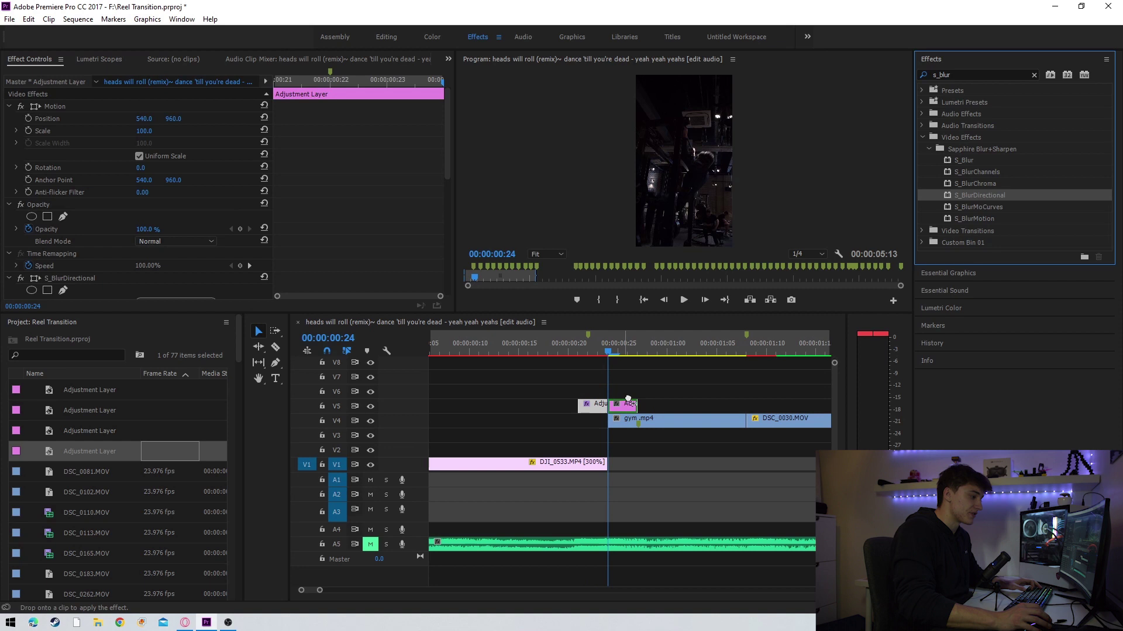
{"action": "left_click_drag", "start_coordinate": [642, 446], "coordinate": [624, 406]}
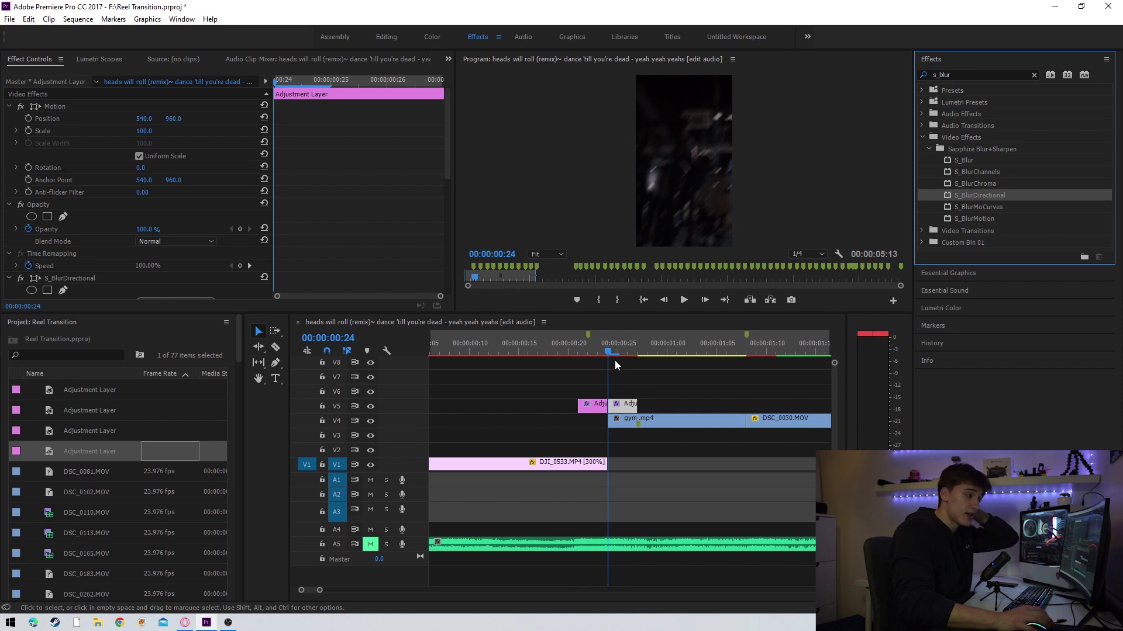
{"action": "left_click", "coordinate": [598, 354]}
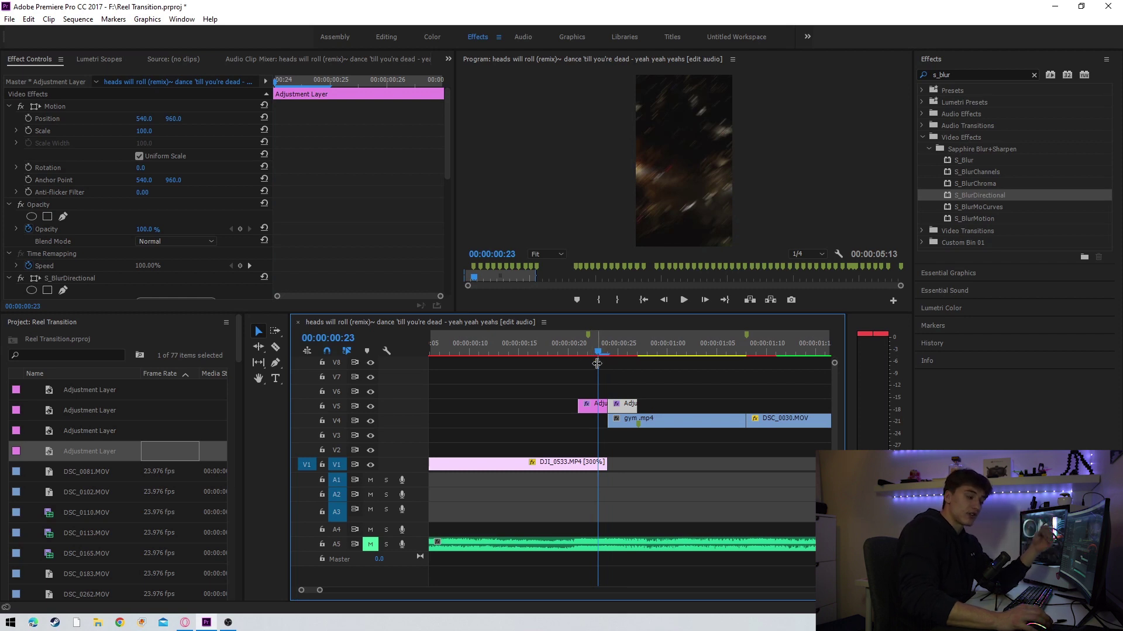
{"action": "mouse_move", "coordinate": [597, 359]}
{"action": "left_mouse_down"}
{"action": "mouse_move", "coordinate": [608, 368]}
{"action": "mouse_move", "coordinate": [587, 371]}
{"action": "mouse_move", "coordinate": [605, 373]}
{"action": "left_mouse_up"}
{"action": "left_click", "coordinate": [607, 391]}
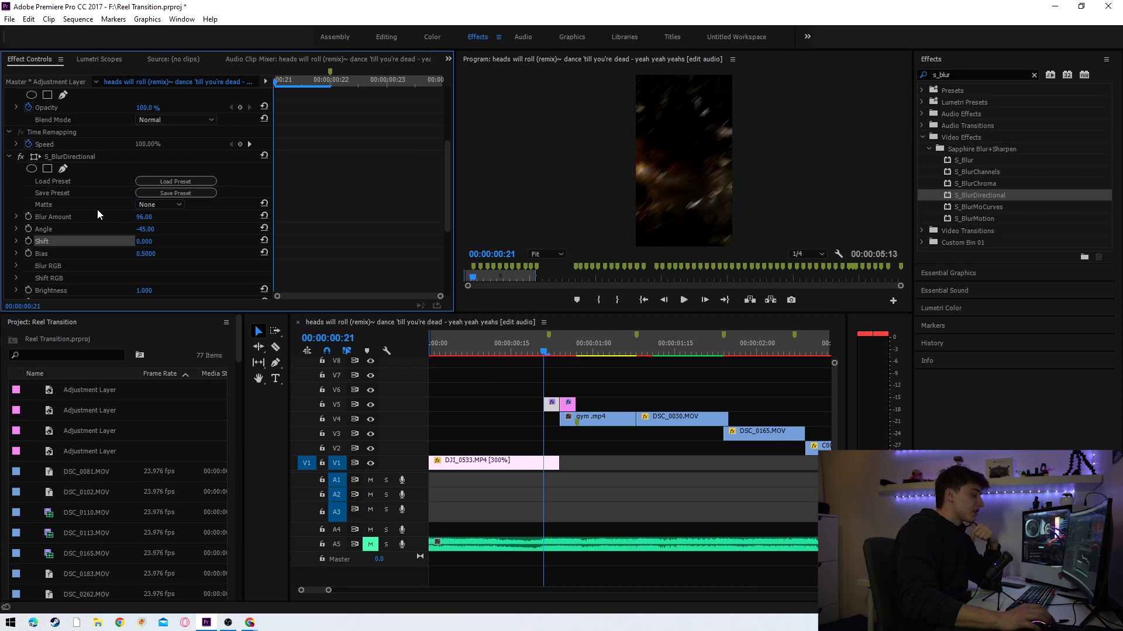
Step: Start keyframes on the first adjustment layer half at 00:00:00:21 with Blur Amount 5, Angle 180 and Shift 0
{"action": "left_click", "coordinate": [28, 217]}
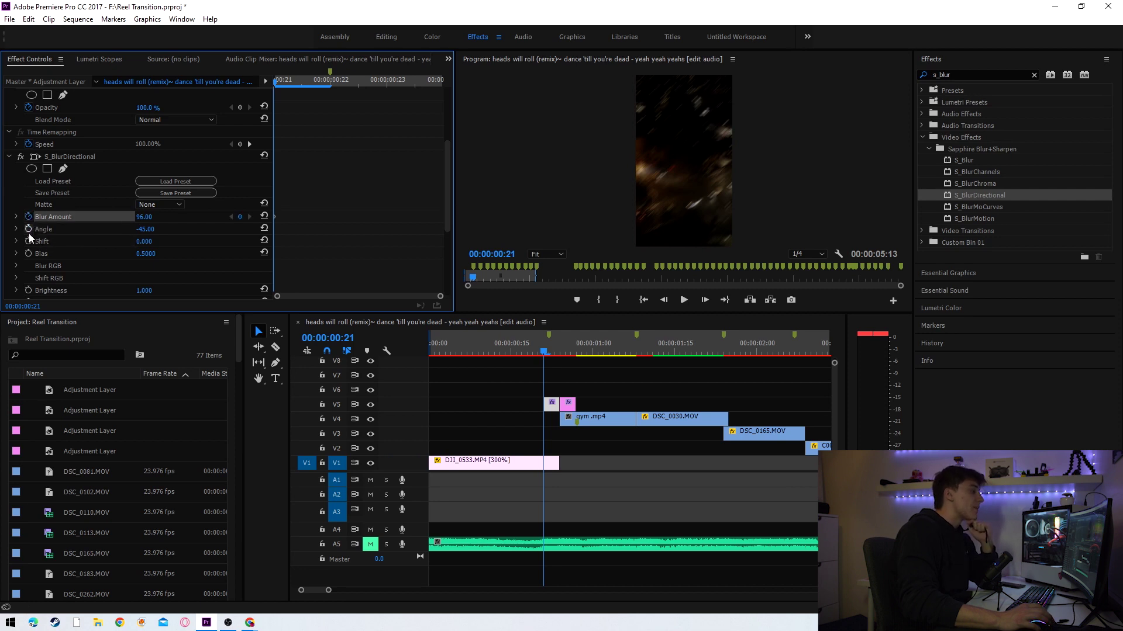
{"action": "left_click", "coordinate": [27, 229]}
{"action": "left_click", "coordinate": [29, 242]}
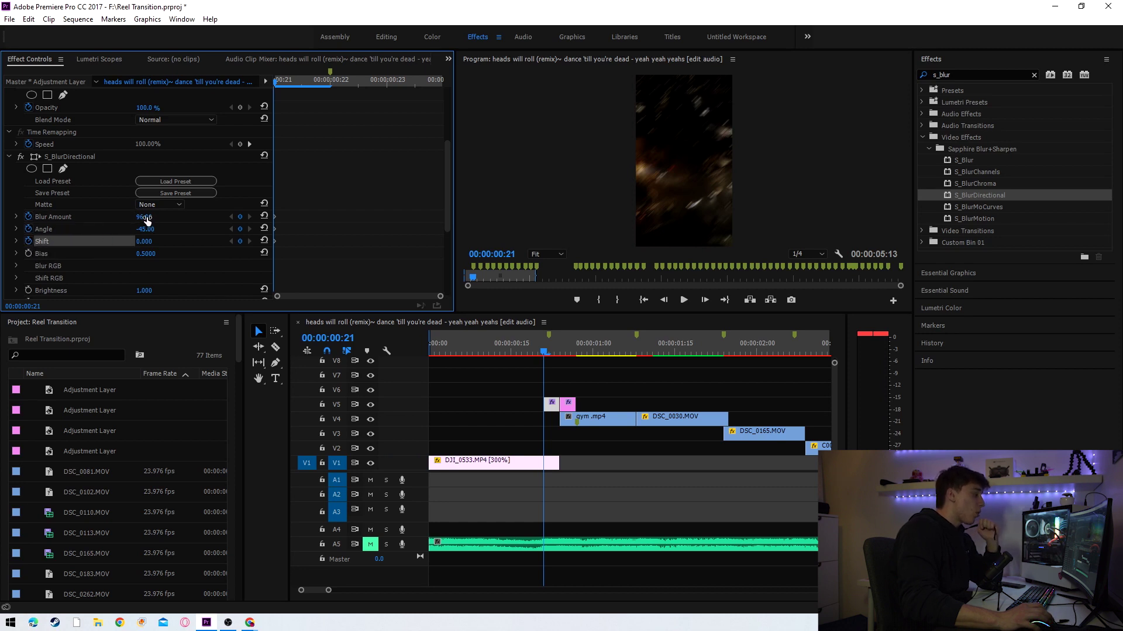
{"action": "type", "text": "5"}
{"action": "key", "text": "Return"}
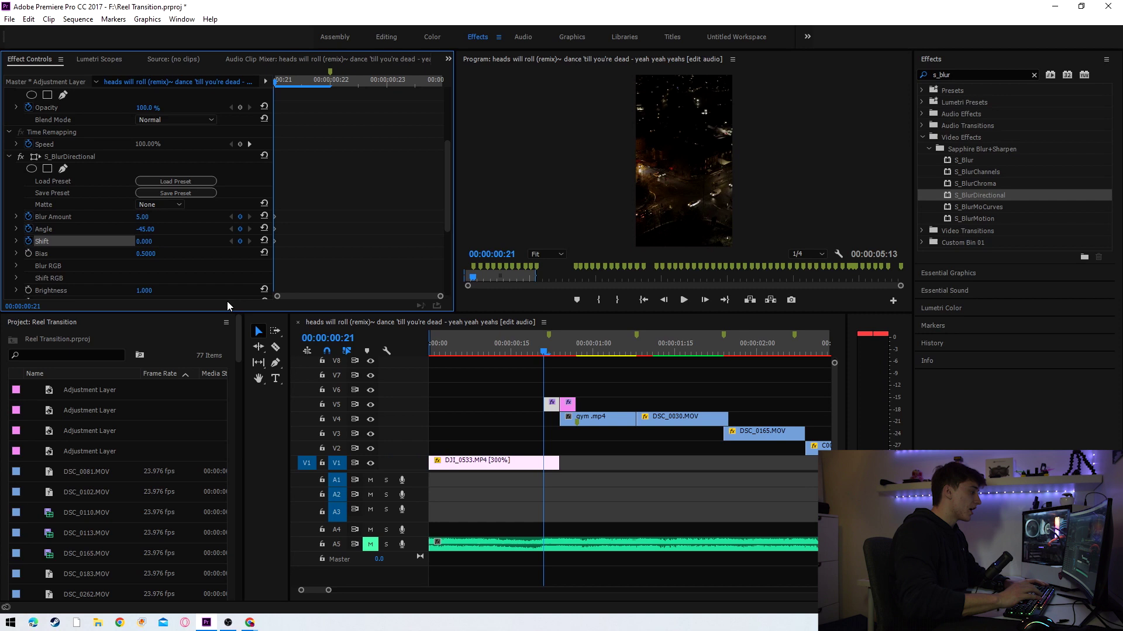
{"action": "left_click", "coordinate": [147, 230]}
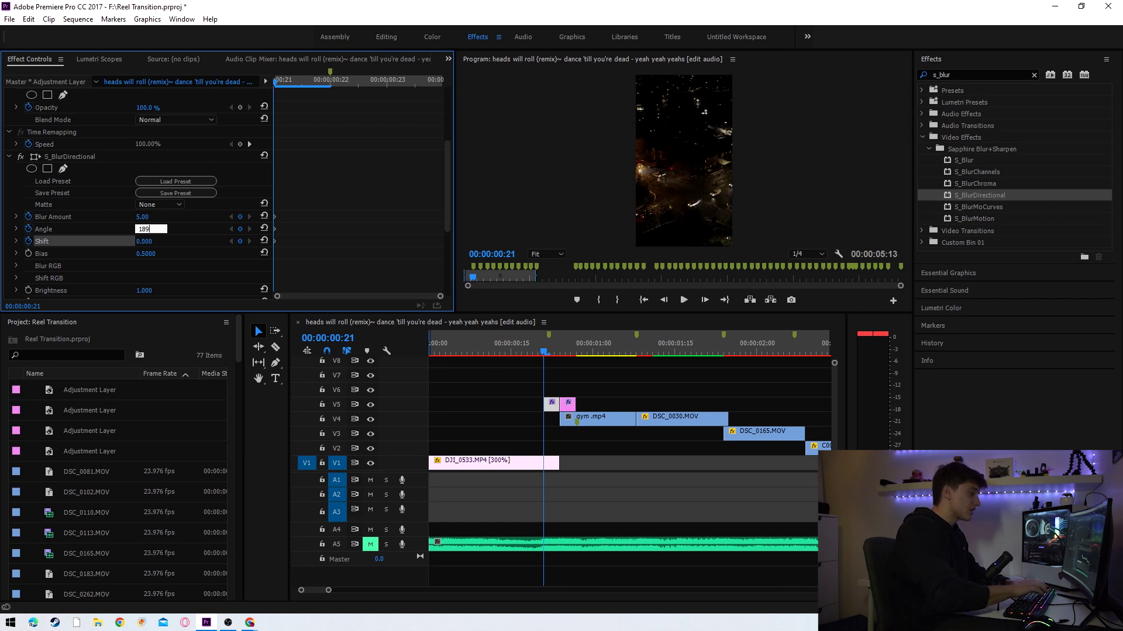
{"action": "type", "text": "180"}
{"action": "key", "text": "Return"}
{"action": "left_click", "coordinate": [145, 243]}
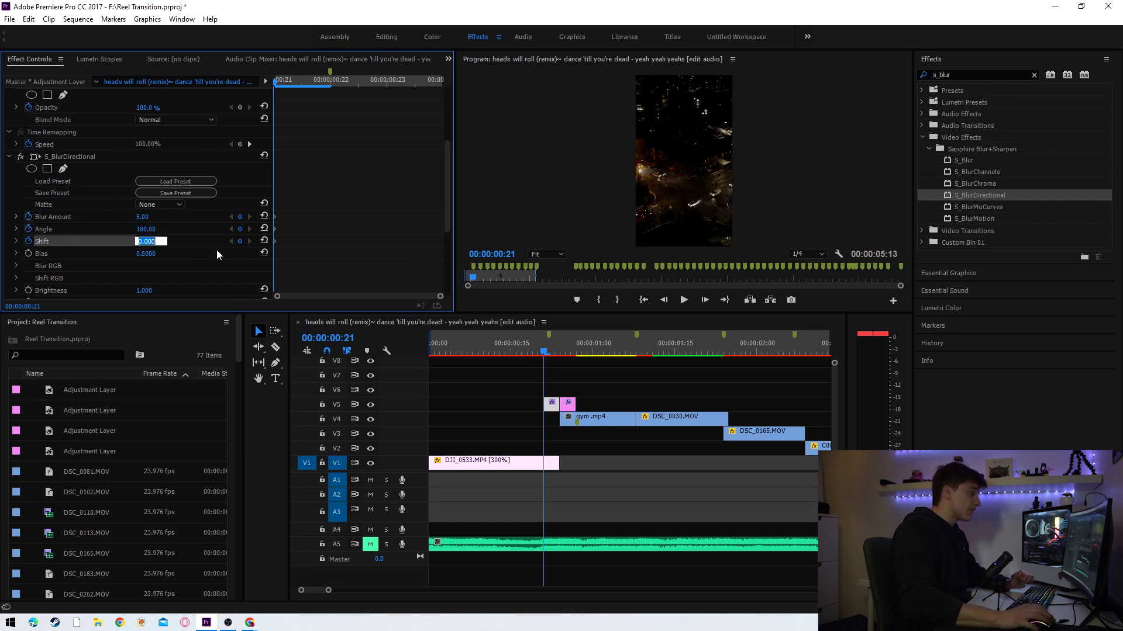
{"action": "left_click", "coordinate": [217, 252]}
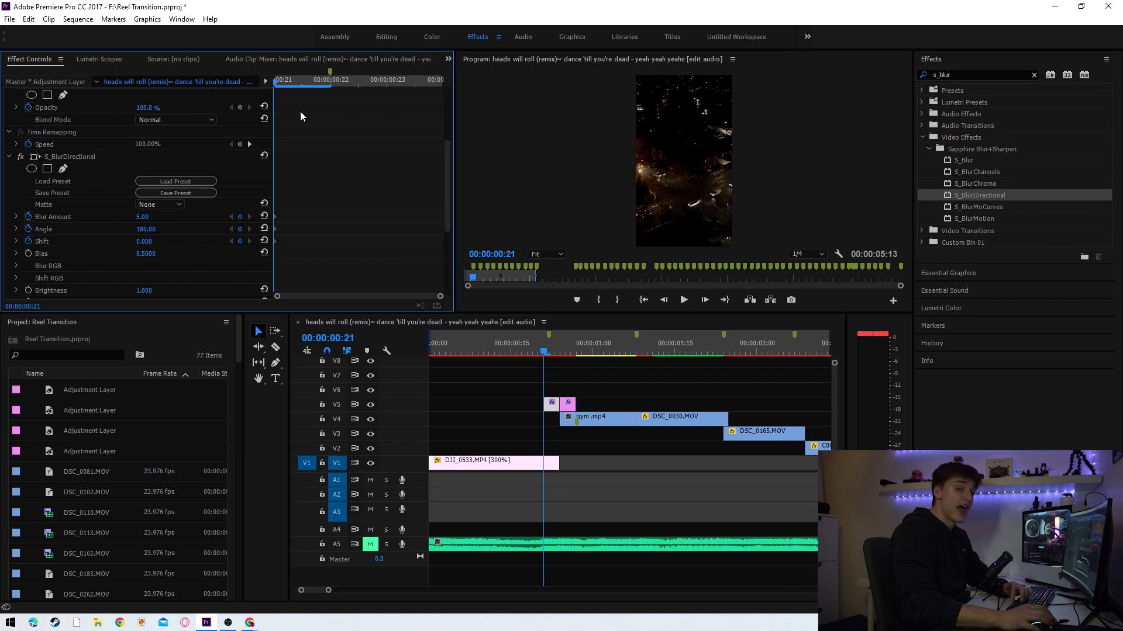
Step: Keyframe the first half's blur at 00:00:00:22 with Blur Amount 25, Angle 90 and Shift -2
{"action": "key", "text": "Right"}
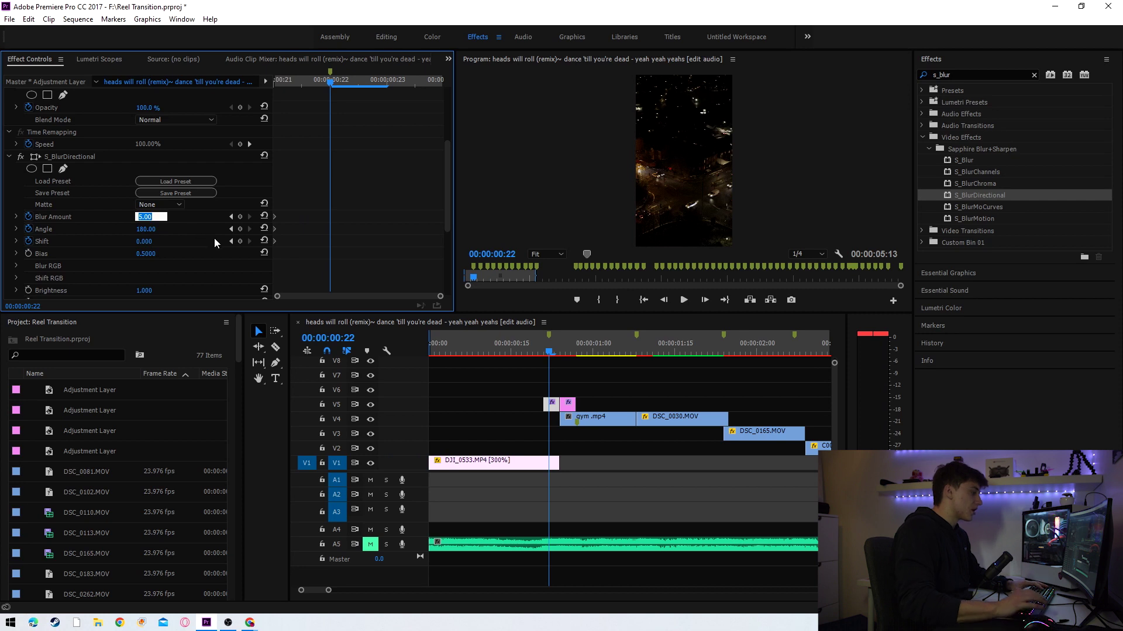
{"action": "type", "text": "25"}
{"action": "key", "text": "Return"}
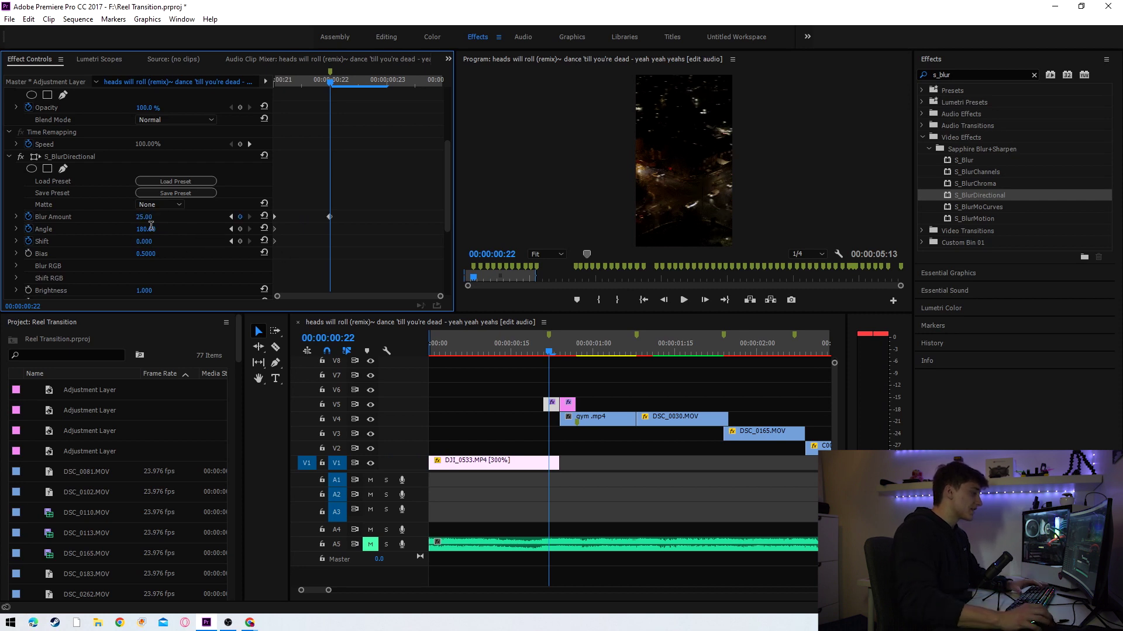
{"action": "key", "text": "Return"}
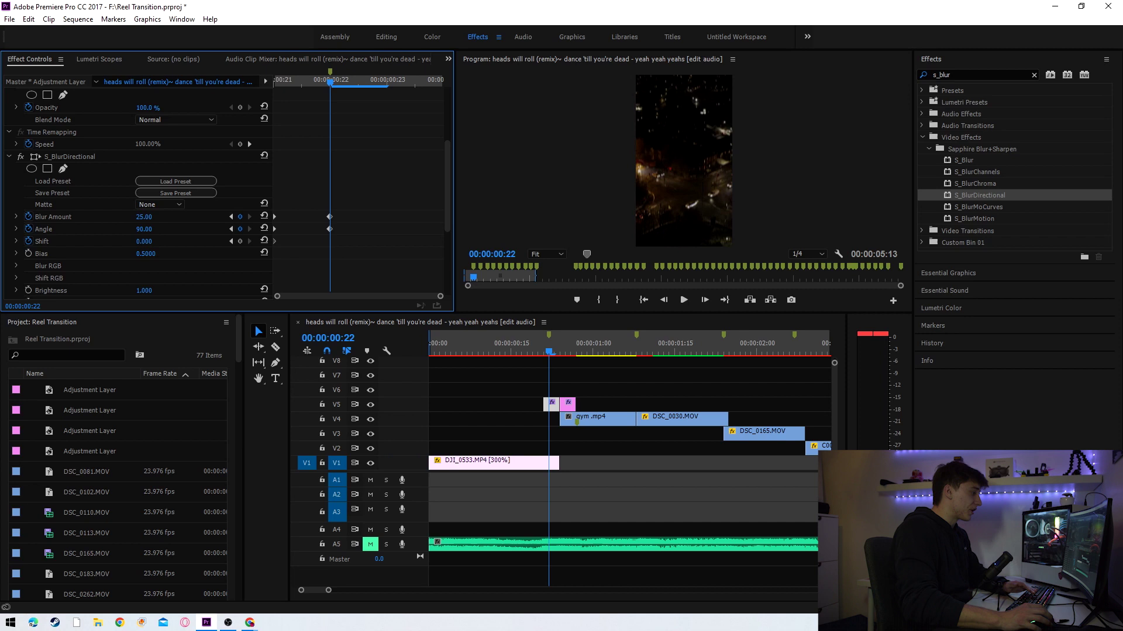
{"action": "left_click", "coordinate": [146, 241]}
{"action": "type", "text": "-2"}
{"action": "key", "text": "Return"}
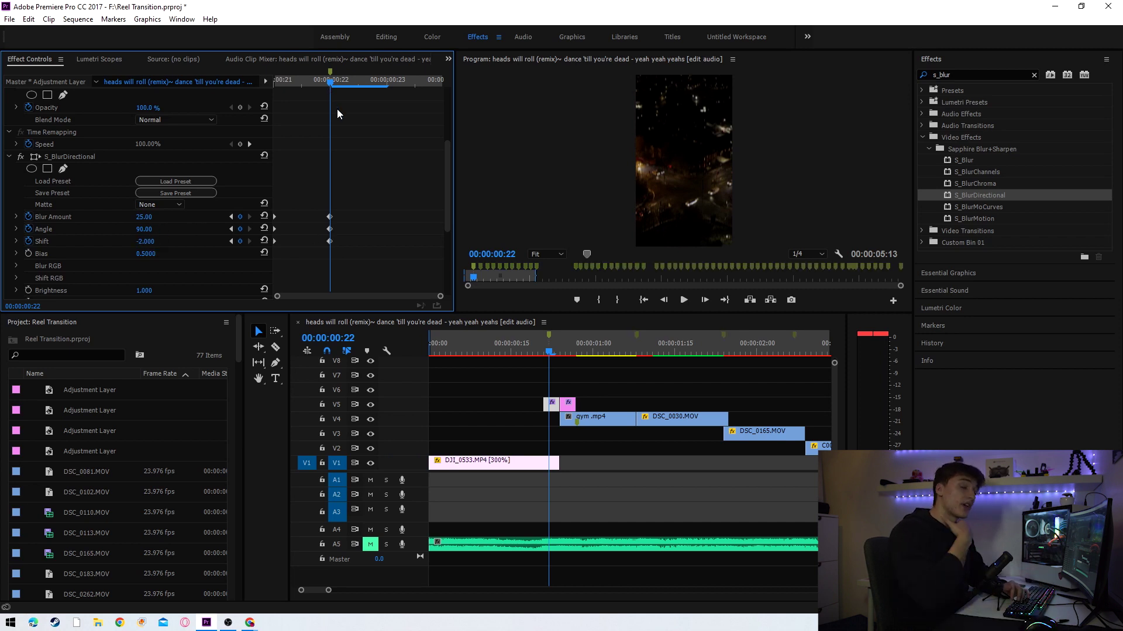
Step: Keyframe the first half's blur at 00:00:00:23 with Blur Amount 100, Angle 135 and Shift 1, and check the animation frame by frame
{"action": "key", "text": "Right"}
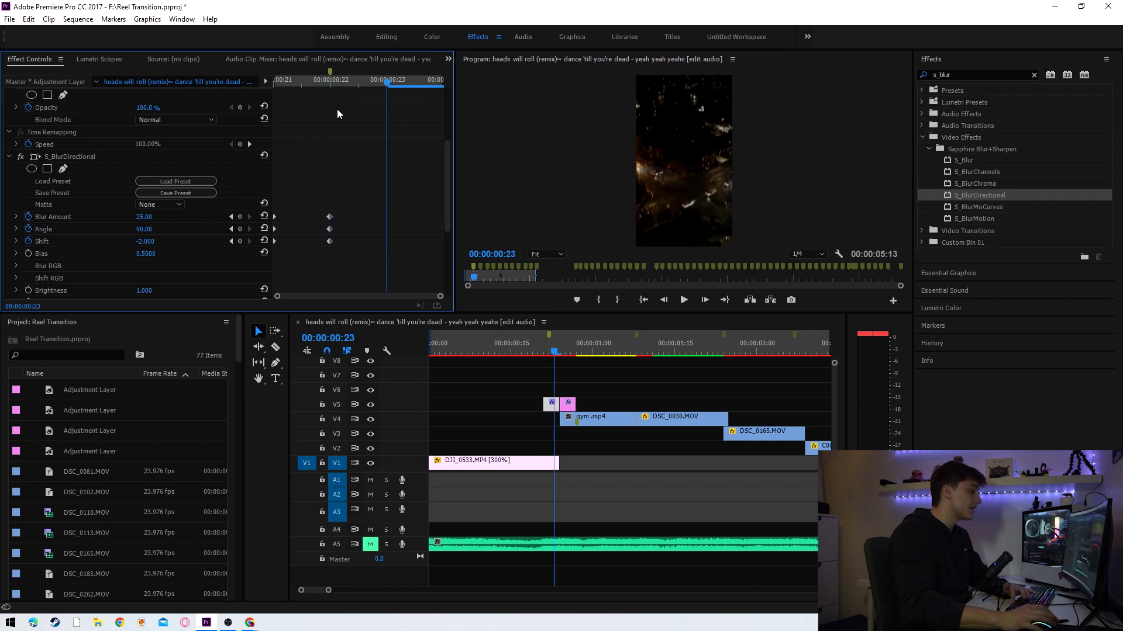
{"action": "left_click", "coordinate": [144, 217]}
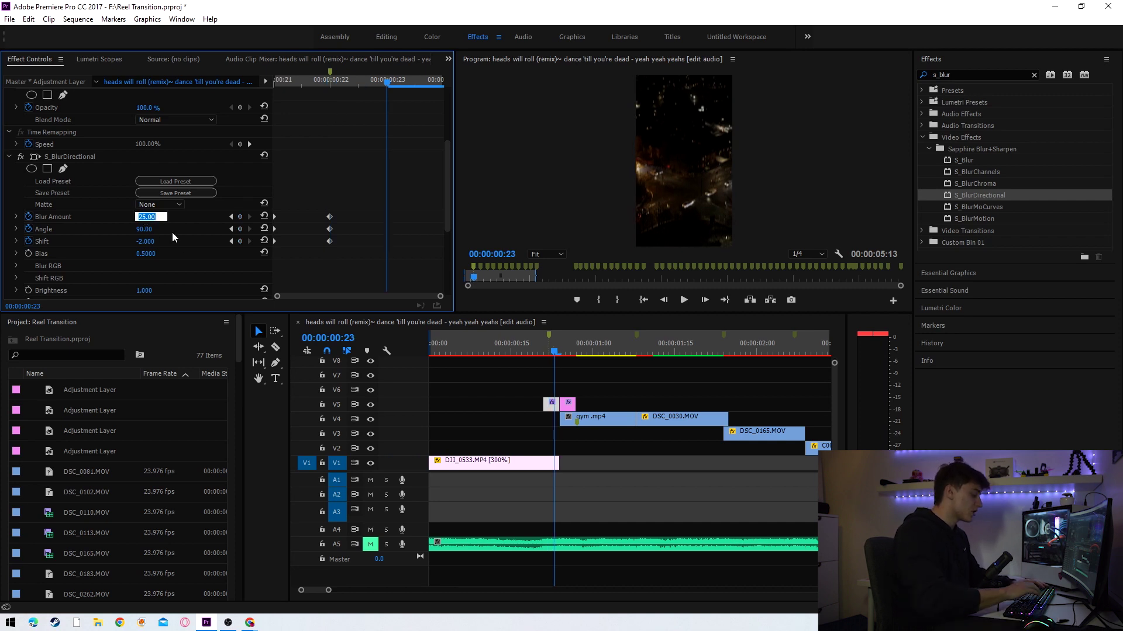
{"action": "type", "text": "100"}
{"action": "key", "text": "Return"}
{"action": "left_click", "coordinate": [145, 229]}
{"action": "type", "text": "135"}
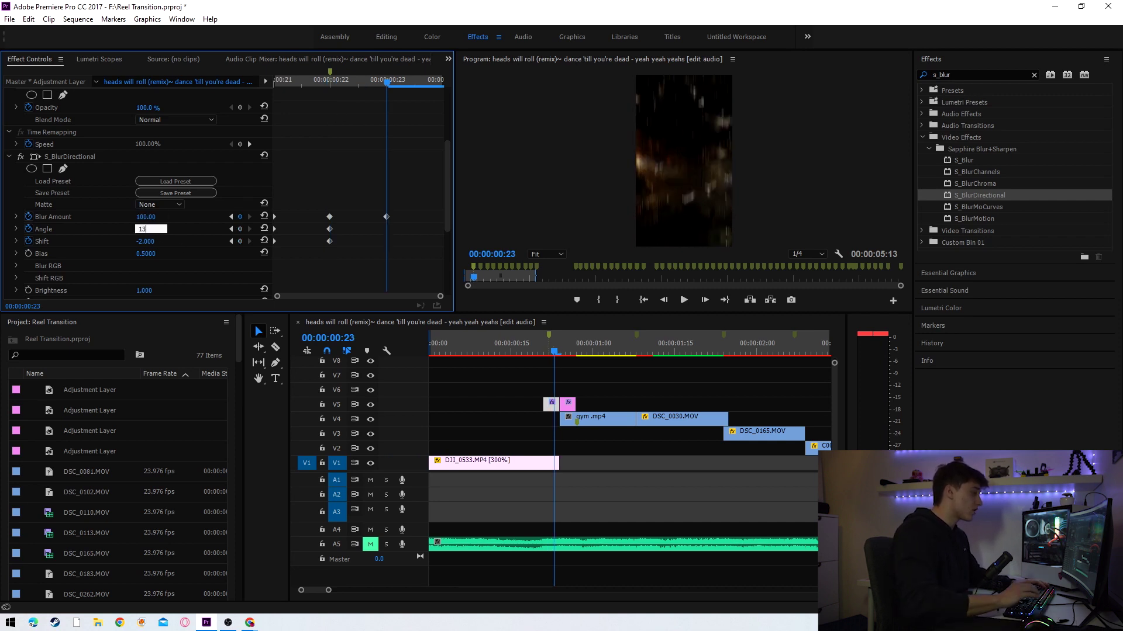
{"action": "key", "text": "Return"}
{"action": "left_click", "coordinate": [150, 238]}
{"action": "type", "text": "1"}
{"action": "key", "text": "Return"}
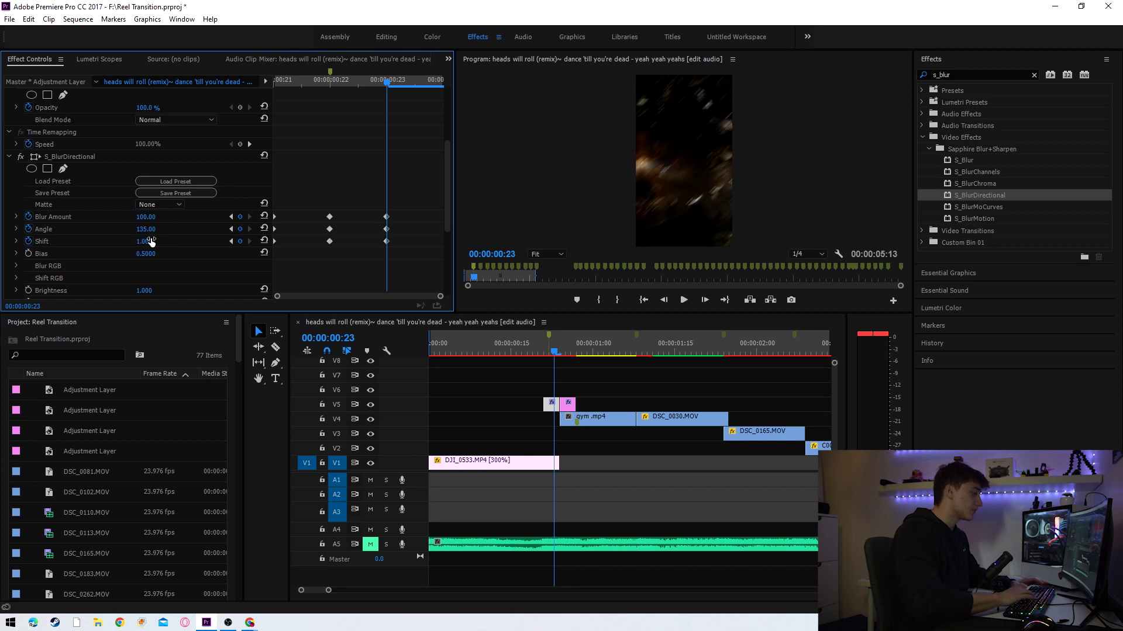
{"action": "left_click", "coordinate": [278, 81]}
{"action": "key", "text": "Right"}
{"action": "key", "text": "Right"}
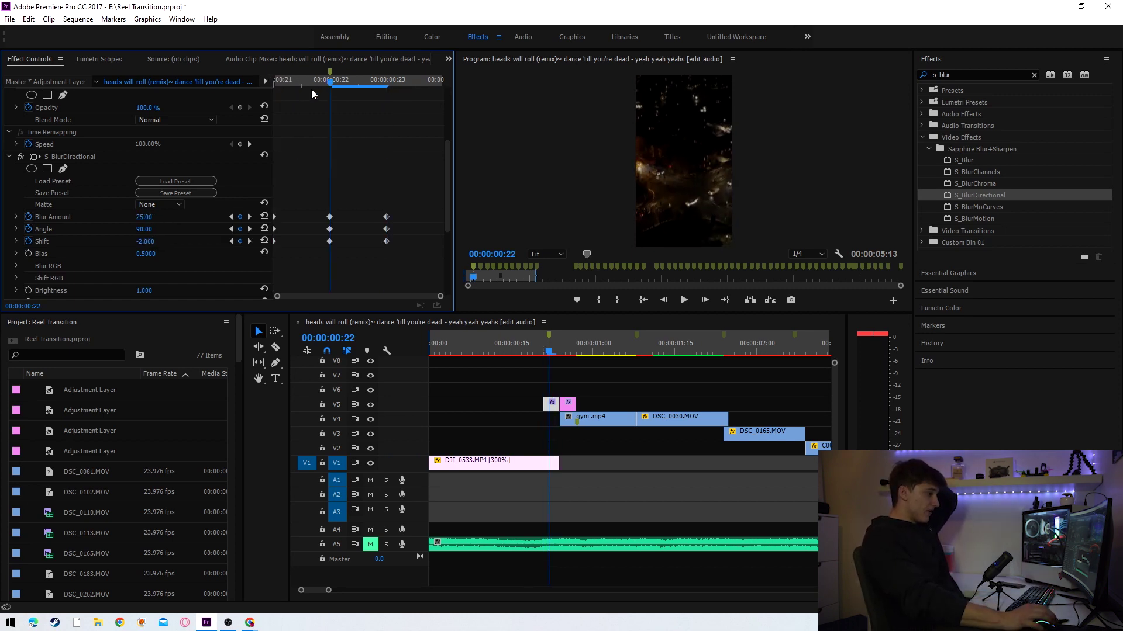
{"action": "key", "text": "Left"}
{"action": "key", "text": "Left"}
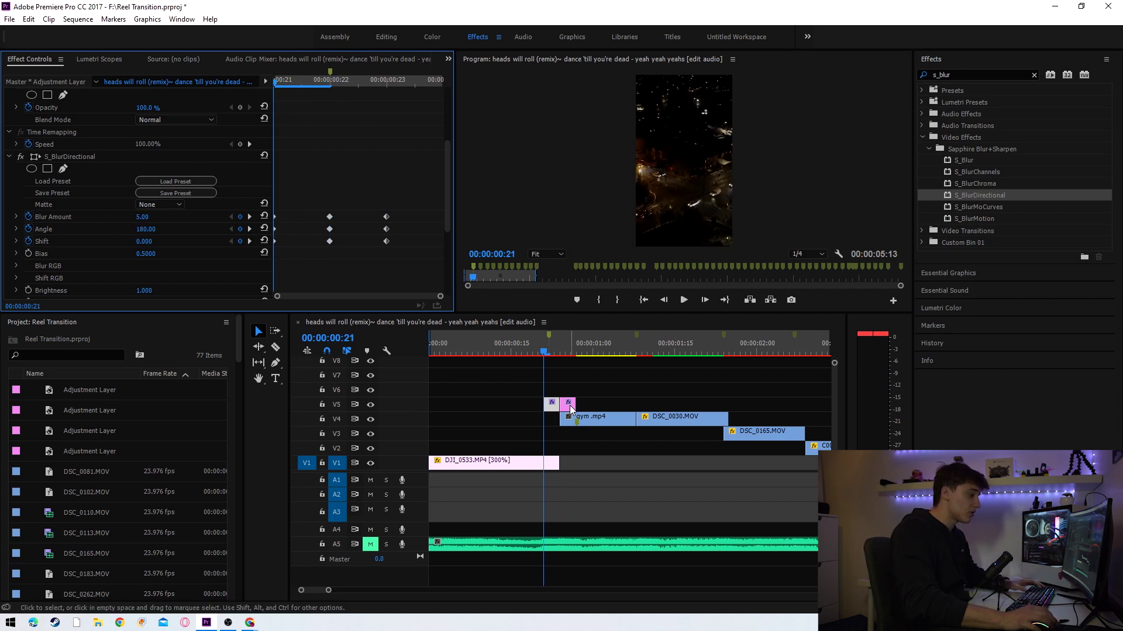
Step: Enable keyframing for S_BlurDirectional's Blur Amount, Angle and Shift on the second adjustment layer half at 00:00:00:24
{"action": "left_click", "coordinate": [551, 403]}
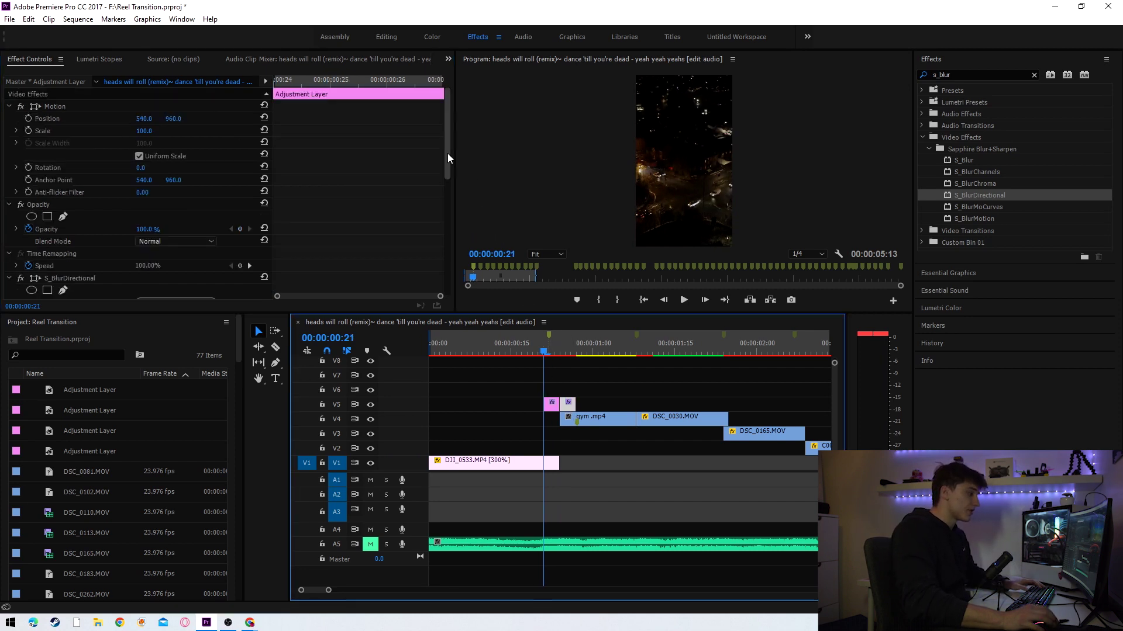
{"action": "left_click_drag", "start_coordinate": [448, 153], "coordinate": [447, 215]}
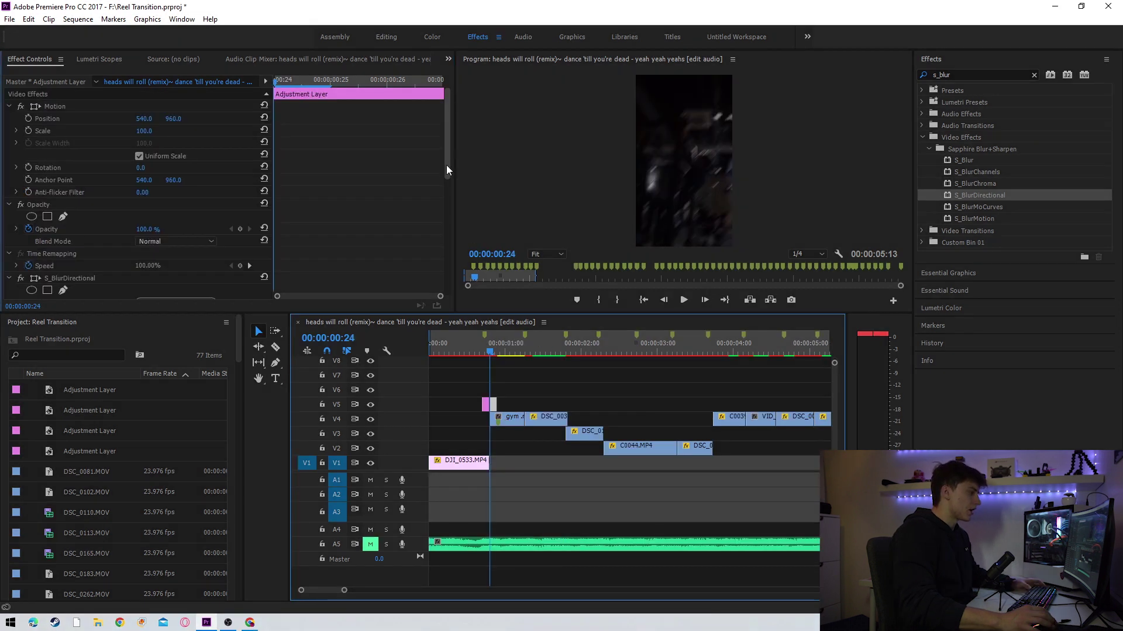
{"action": "left_click_drag", "start_coordinate": [447, 164], "coordinate": [460, 271]}
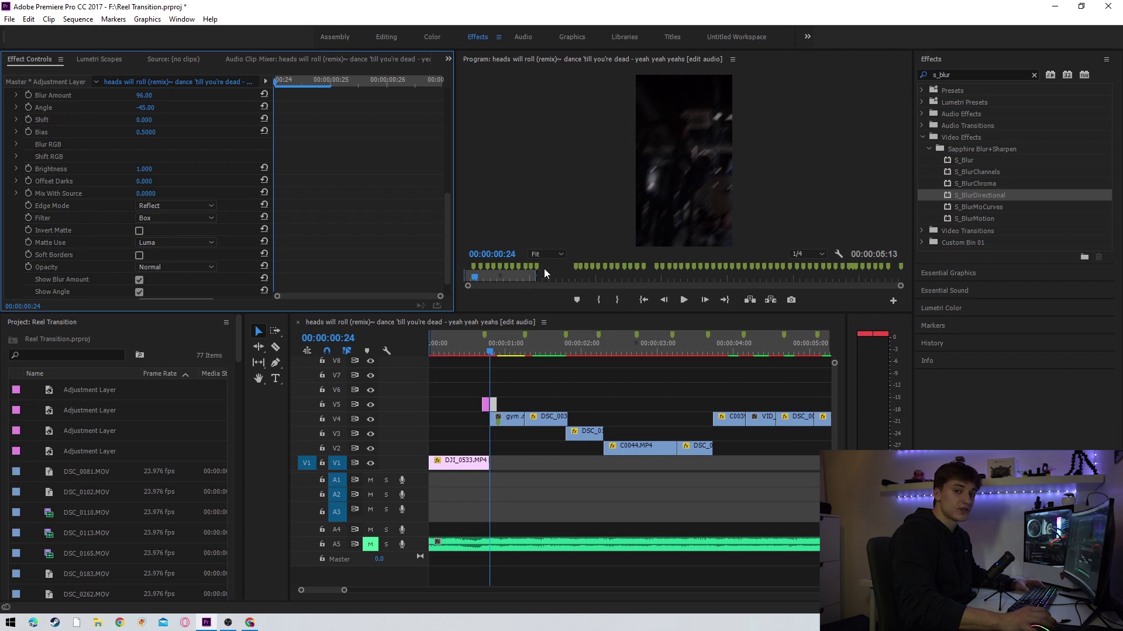
{"action": "left_click_drag", "start_coordinate": [446, 238], "coordinate": [440, 188]}
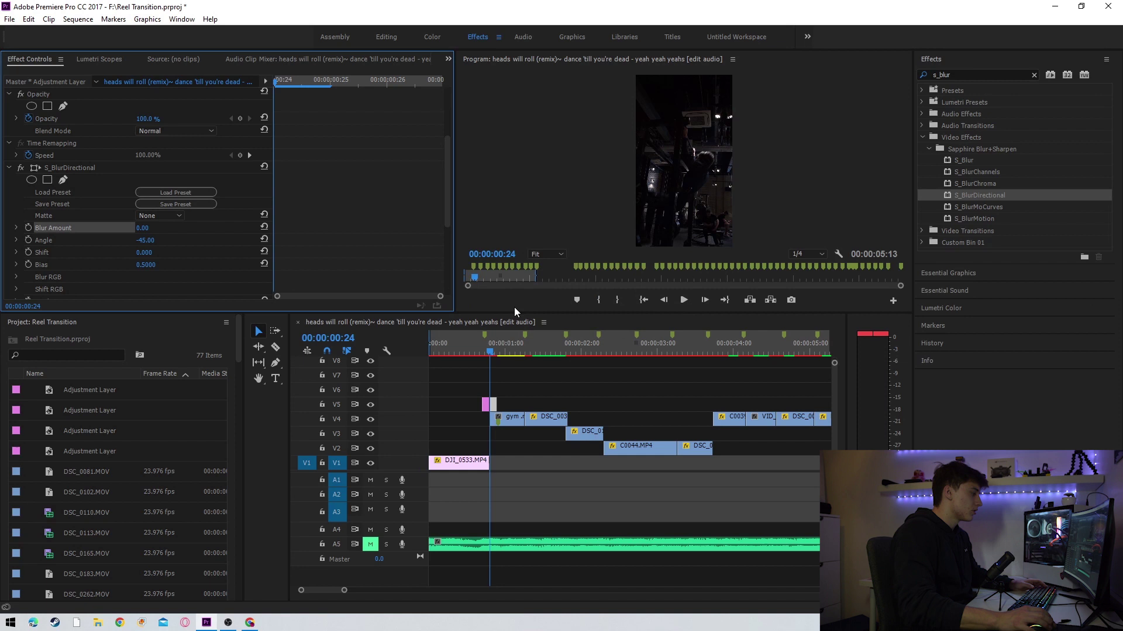
{"action": "left_click", "coordinate": [28, 227]}
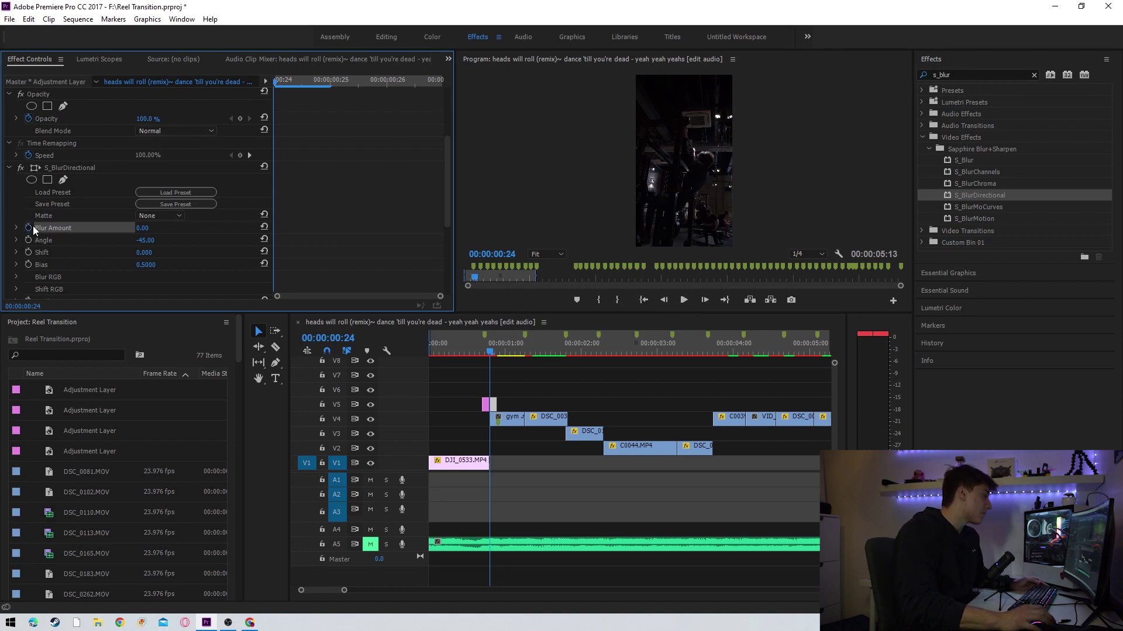
{"action": "left_click", "coordinate": [28, 240]}
{"action": "left_click", "coordinate": [27, 252]}
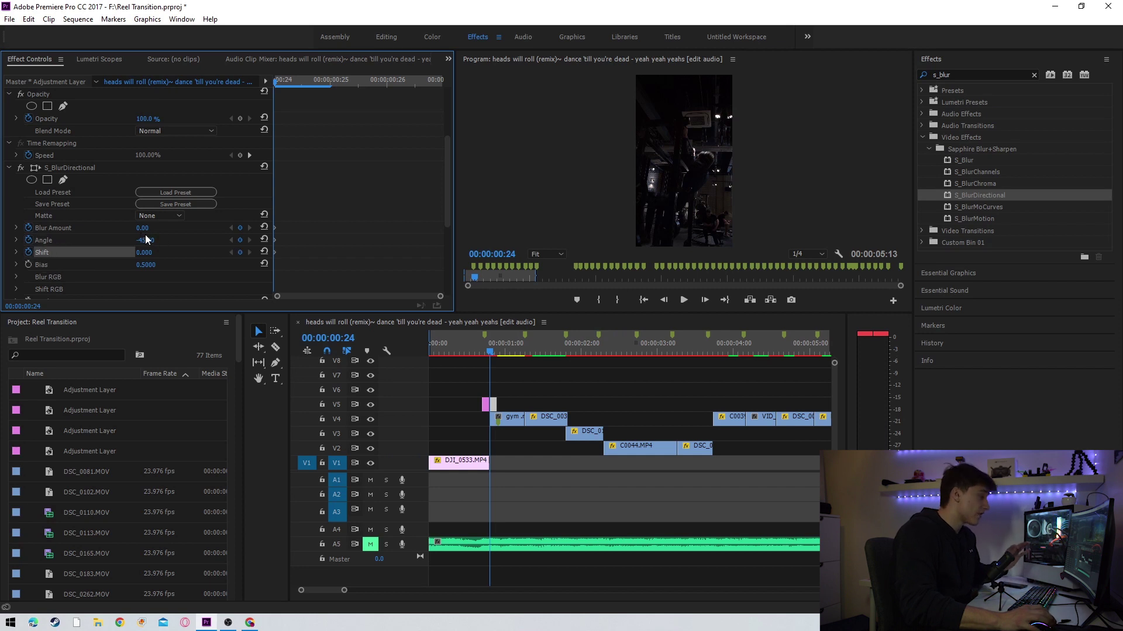
Step: Set the second half's Blur Amount to 100 and Shift to -2 at 00:00:00:24, keeping the Angle at -45
{"action": "left_click", "coordinate": [143, 227]}
{"action": "type", "text": "100"}
{"action": "key", "text": "Return"}
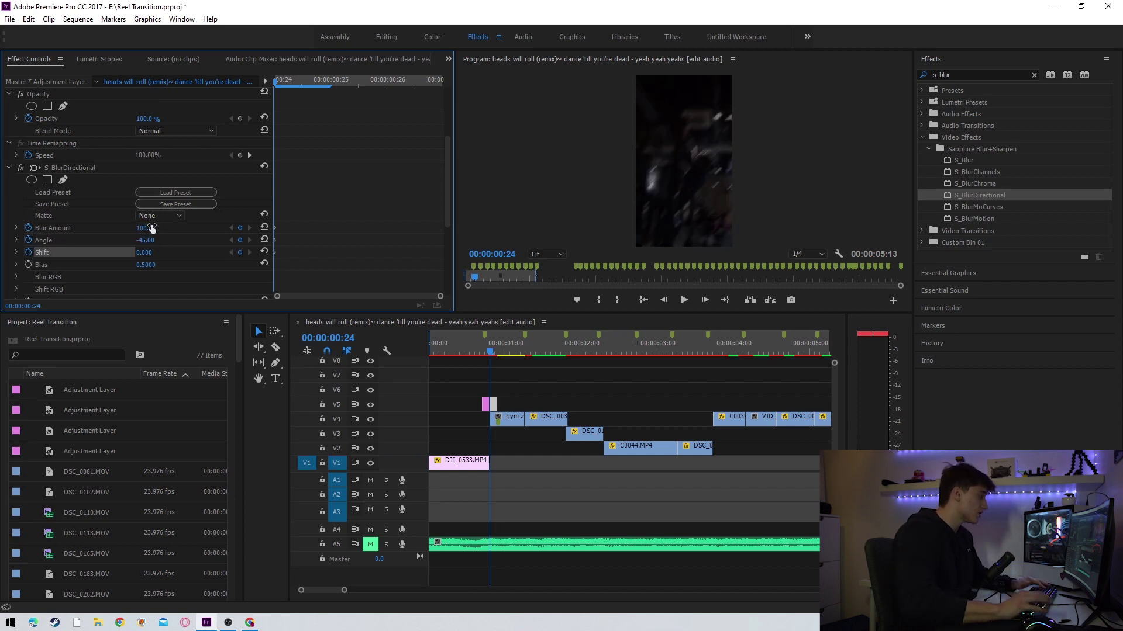
{"action": "left_click_drag", "start_coordinate": [146, 244], "coordinate": [147, 246]}
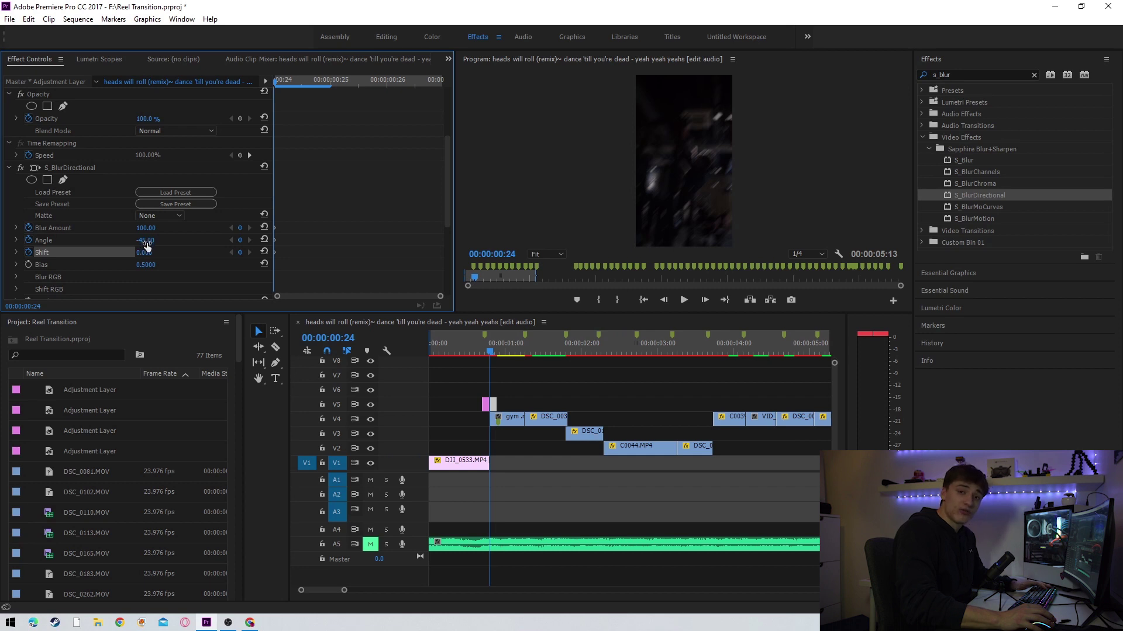
{"action": "left_click", "coordinate": [146, 252]}
{"action": "type", "text": "-2"}
{"action": "key", "text": "Return"}
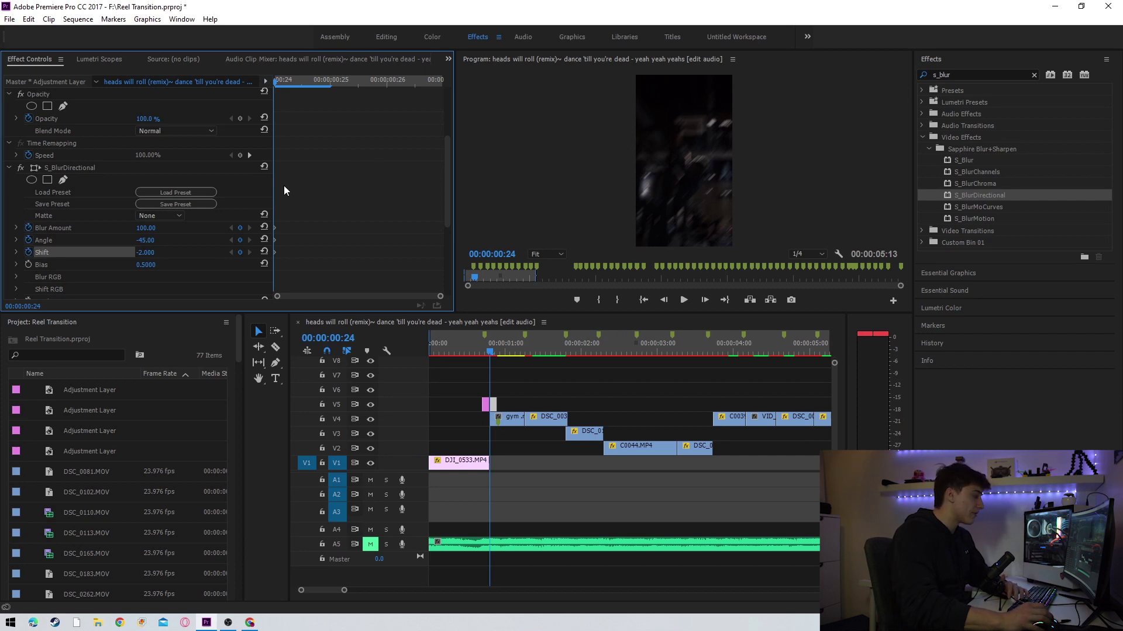
Step: Keyframe the second half's blur at 00:00:00:25 with Blur Amount 75, Angle -80 and Shift 1
{"action": "key", "text": "Right"}
{"action": "left_click", "coordinate": [150, 228]}
{"action": "type", "text": "7"}
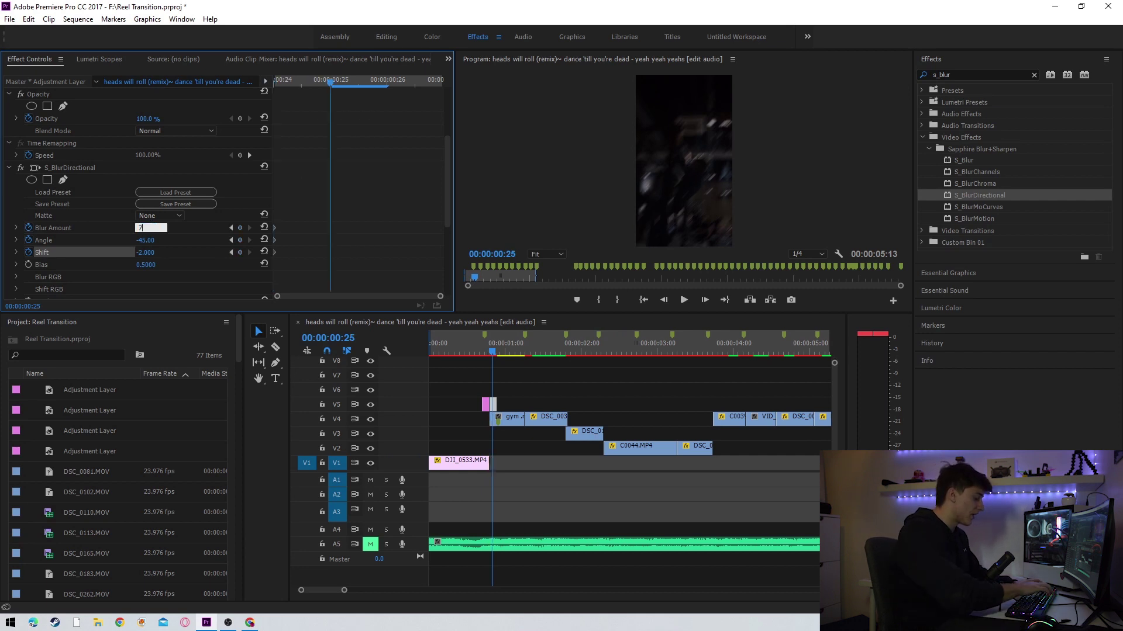
{"action": "type", "text": "5"}
{"action": "key", "text": "Return"}
{"action": "left_click", "coordinate": [147, 239]}
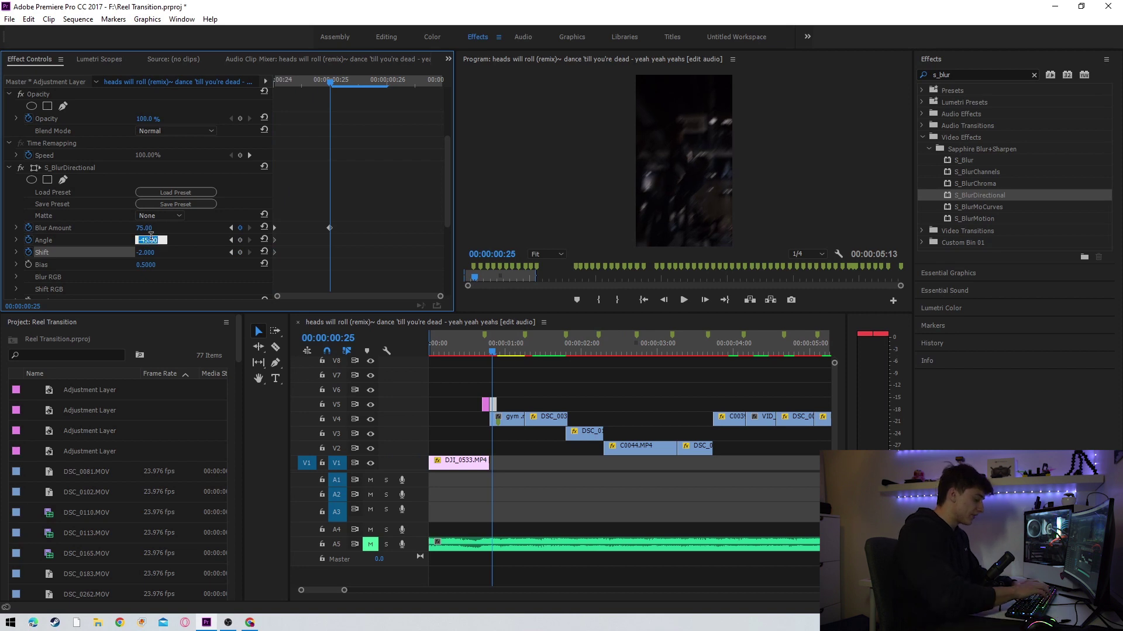
{"action": "type", "text": "-80"}
{"action": "key", "text": "Return"}
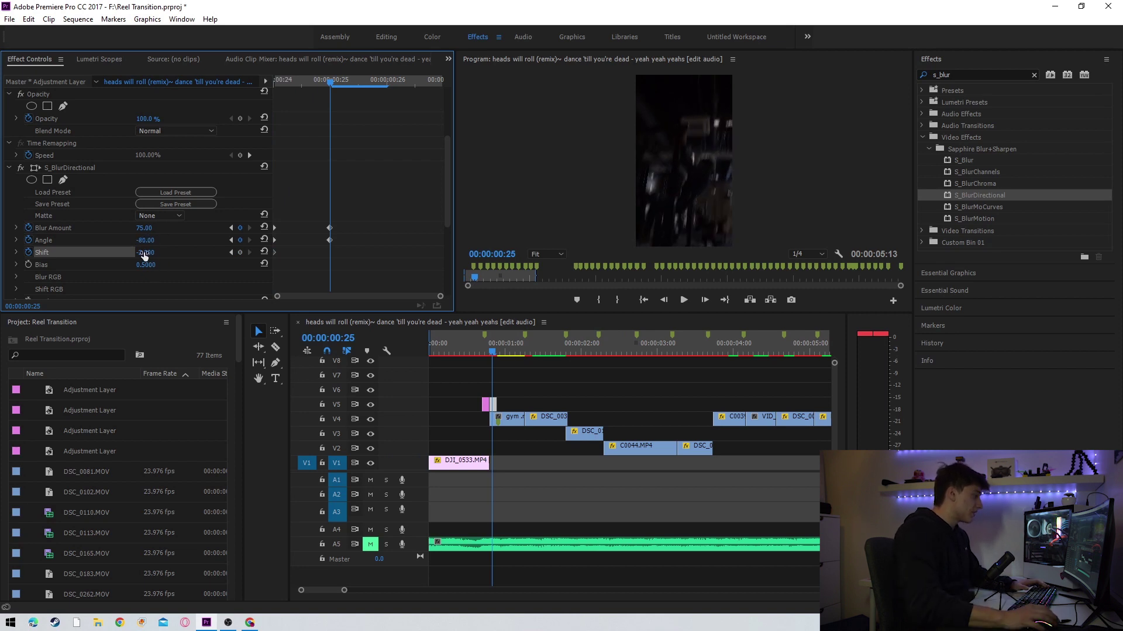
{"action": "left_click", "coordinate": [144, 254]}
{"action": "type", "text": "1"}
{"action": "key", "text": "Return"}
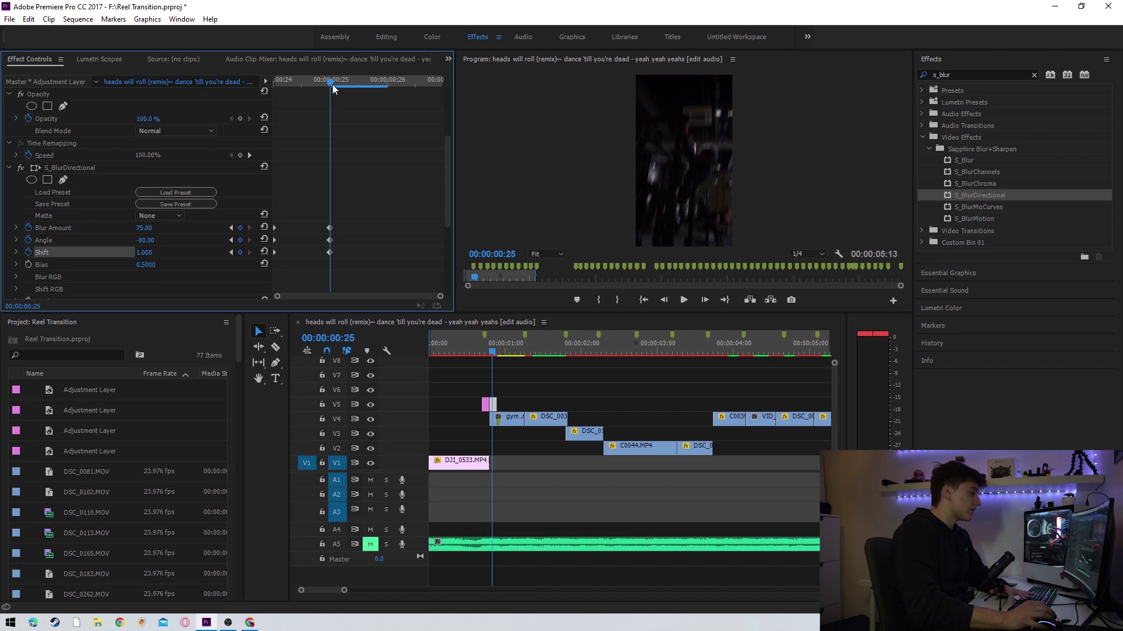
Step: Keyframe the second half's blur at 00:00:00:26 with Blur Amount 30, Angle 15 and Shift -1
{"action": "key", "text": "Right"}
{"action": "left_click", "coordinate": [143, 228]}
{"action": "type", "text": "30"}
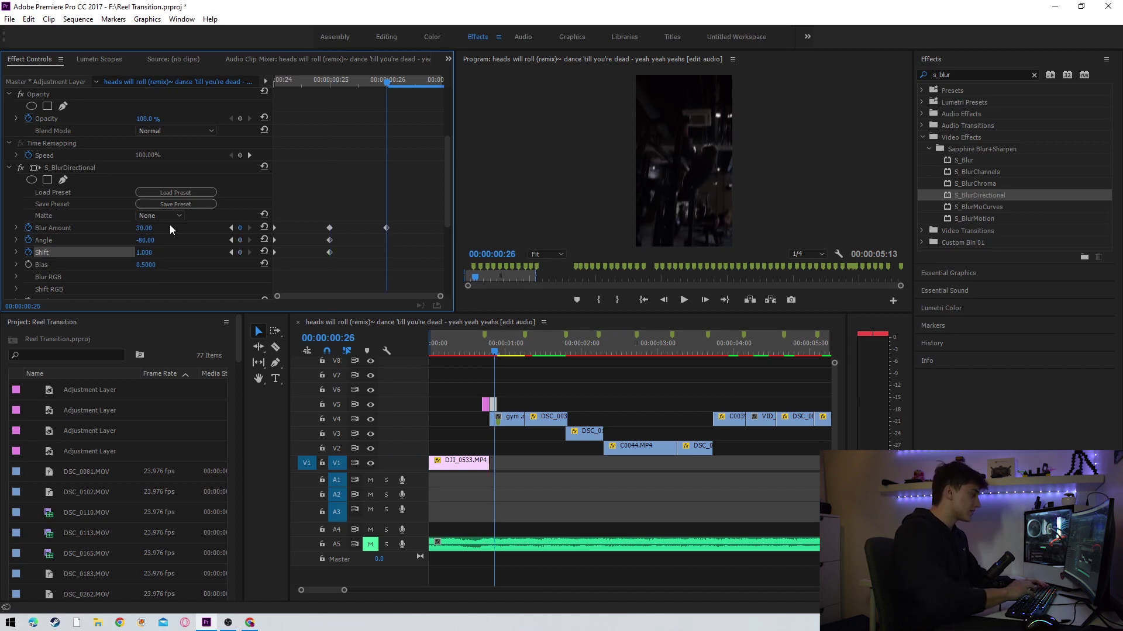
{"action": "key", "text": "Tab"}
{"action": "type", "text": "15"}
{"action": "key", "text": "Tab"}
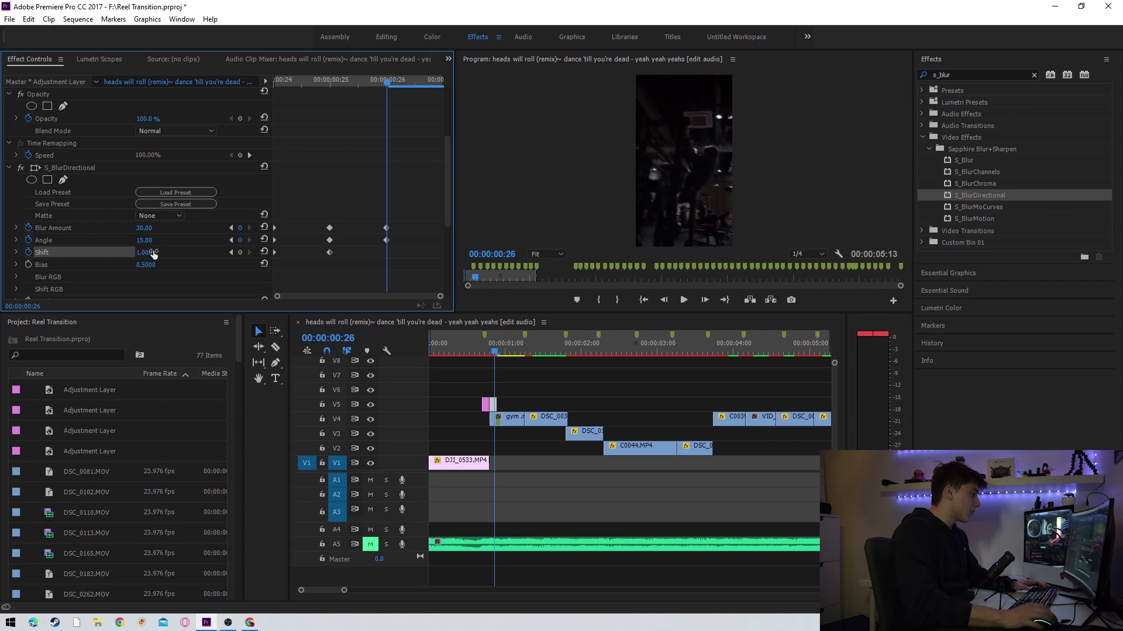
{"action": "type", "text": "0"}
{"action": "key", "text": "Return"}
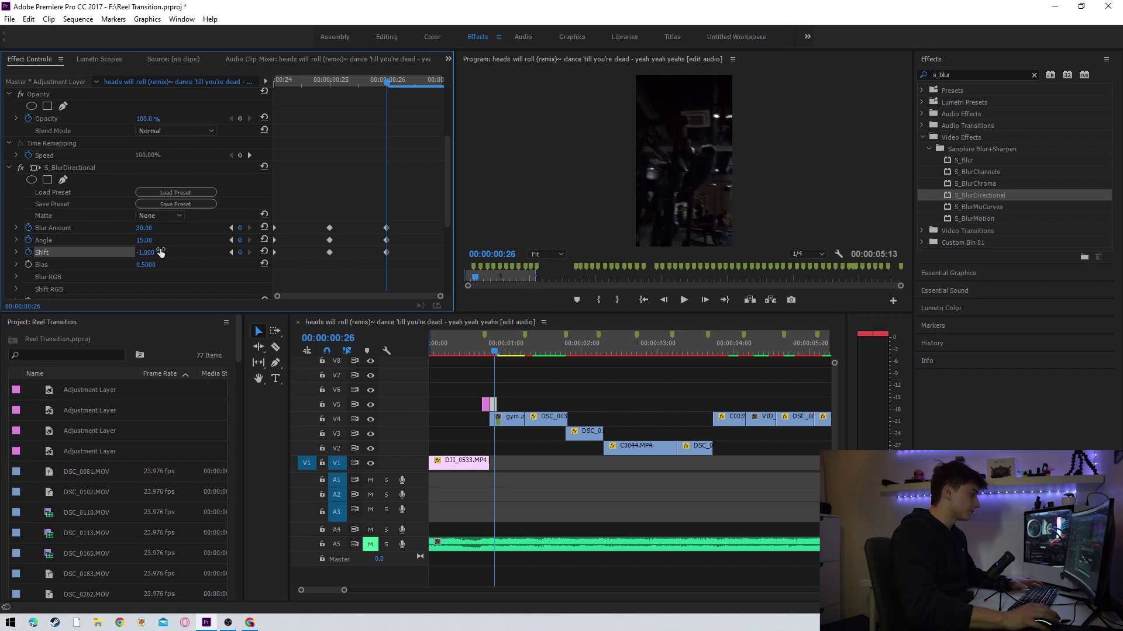
Step: Play back the first directional-blur transition from just before the cut to check how it looks
{"action": "left_click", "coordinate": [772, 380]}
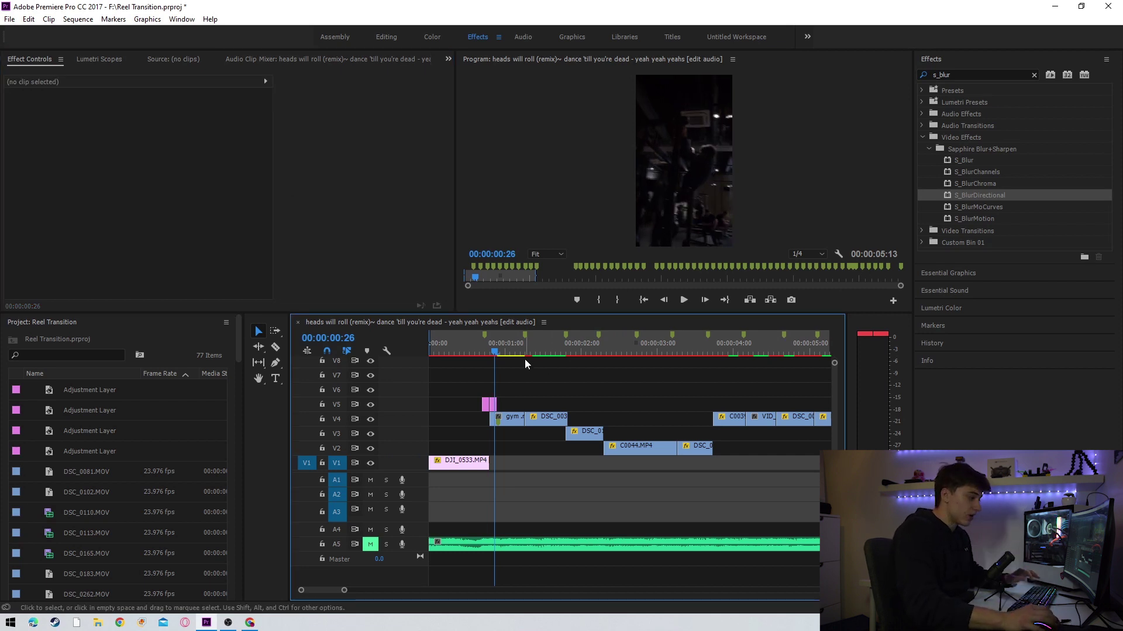
{"action": "left_click", "coordinate": [485, 401]}
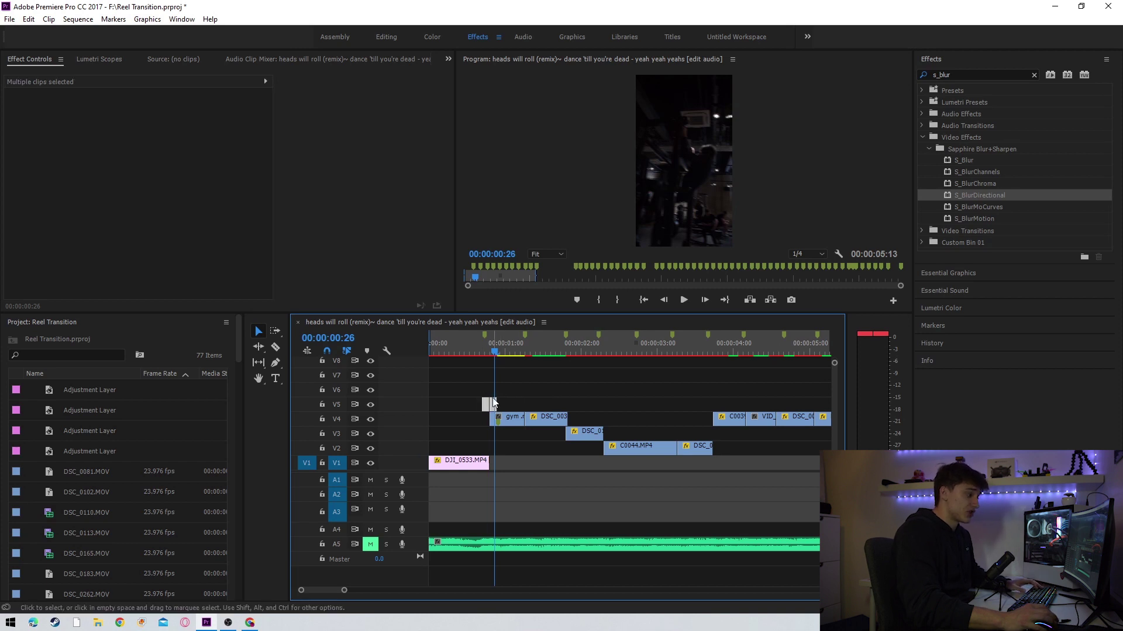
{"action": "left_click", "coordinate": [489, 350]}
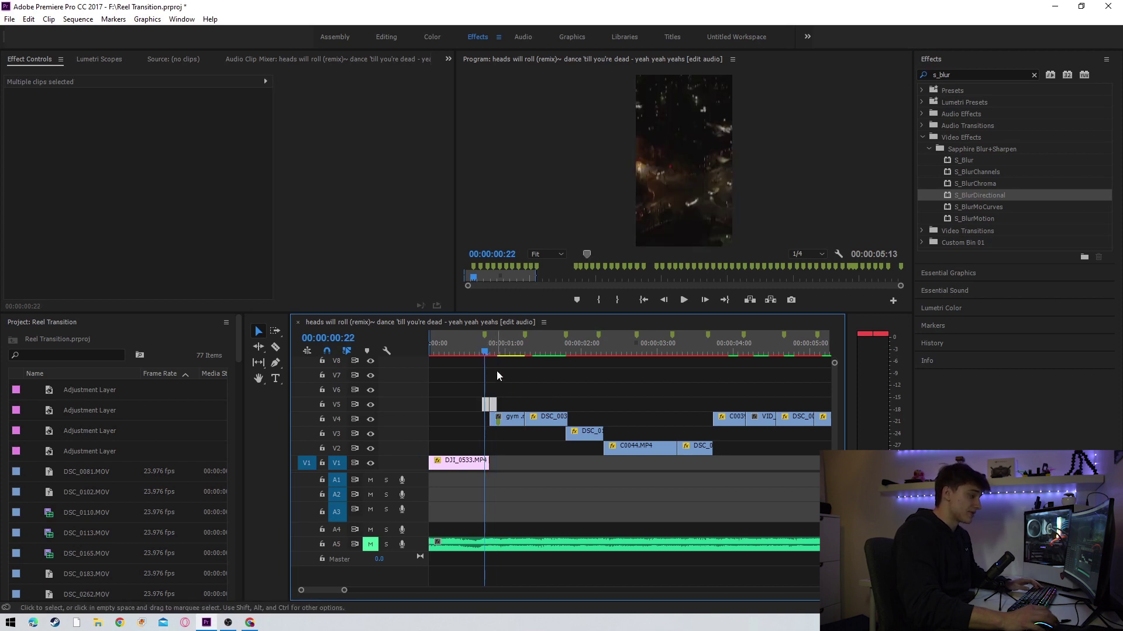
{"action": "left_click", "coordinate": [474, 346]}
{"action": "key", "text": "space"}
{"action": "key", "text": "space"}
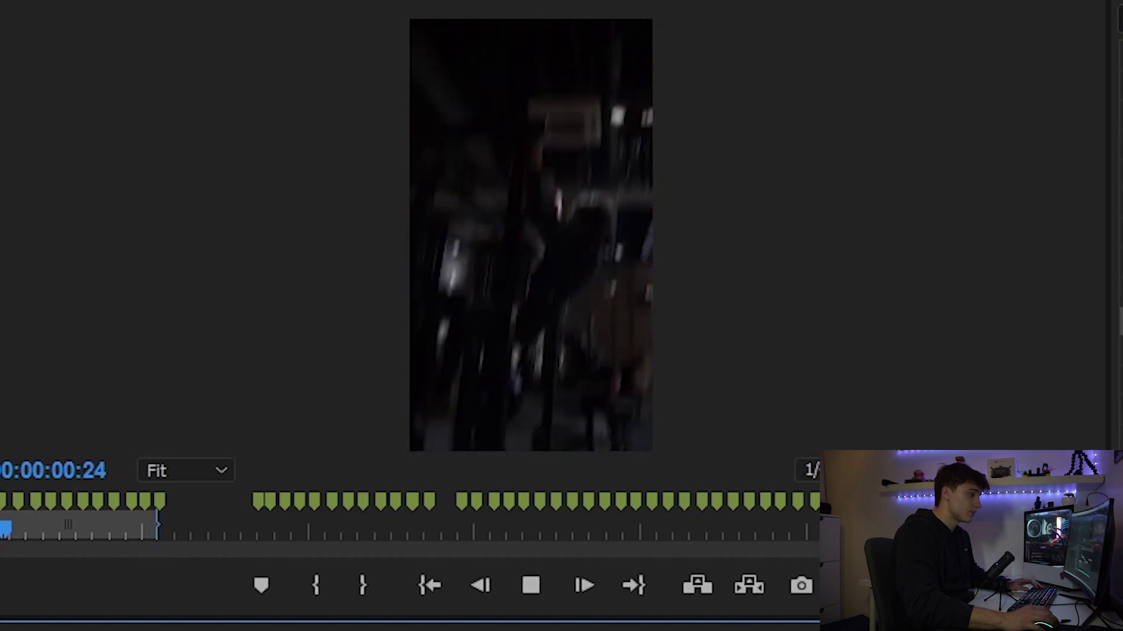
{"action": "key", "text": "space"}
{"action": "key", "text": "space"}
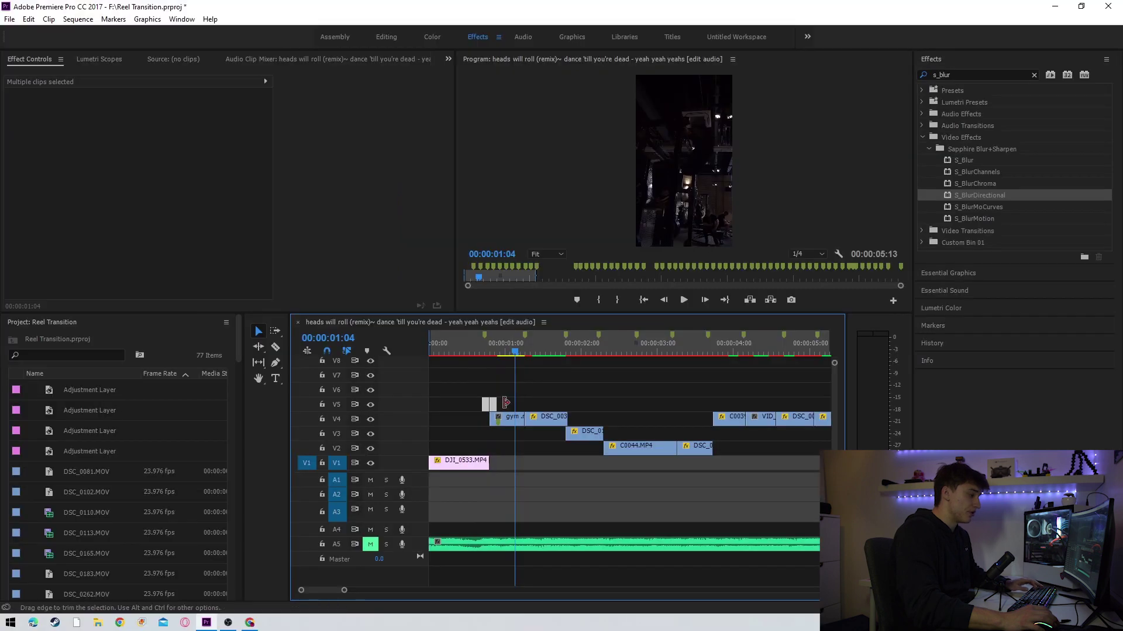
Step: Copy the two blur adjustment layers, paste them at 00:00:01:06 and move the copies up to track V5
{"action": "left_click", "coordinate": [521, 351]}
{"action": "left_click", "coordinate": [533, 401]}
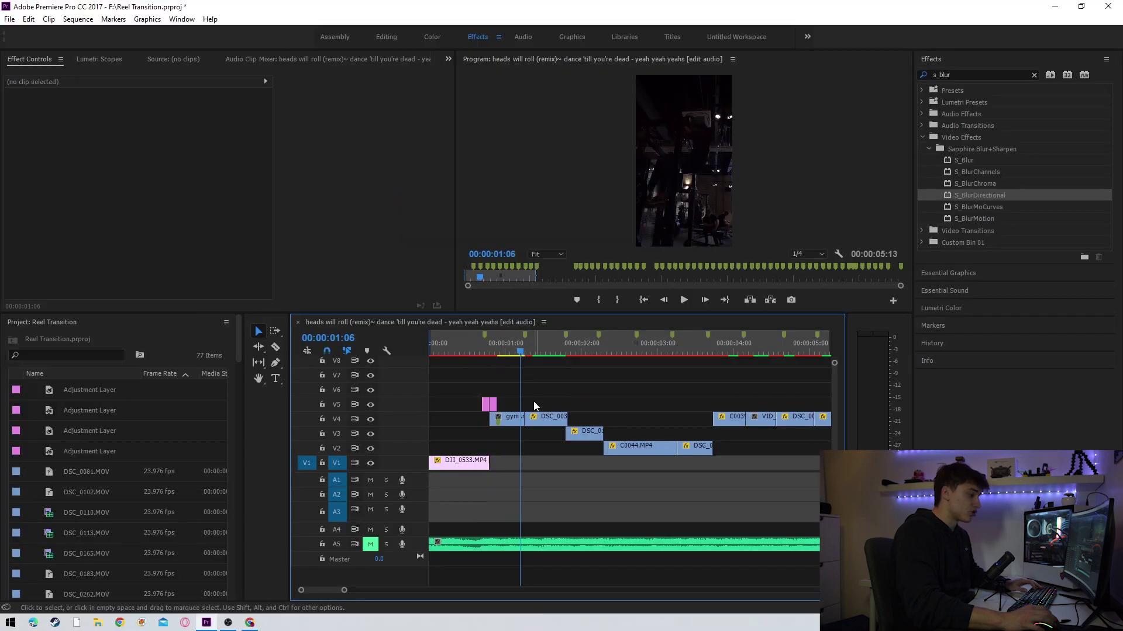
{"action": "left_click_drag", "start_coordinate": [510, 405], "coordinate": [478, 429]}
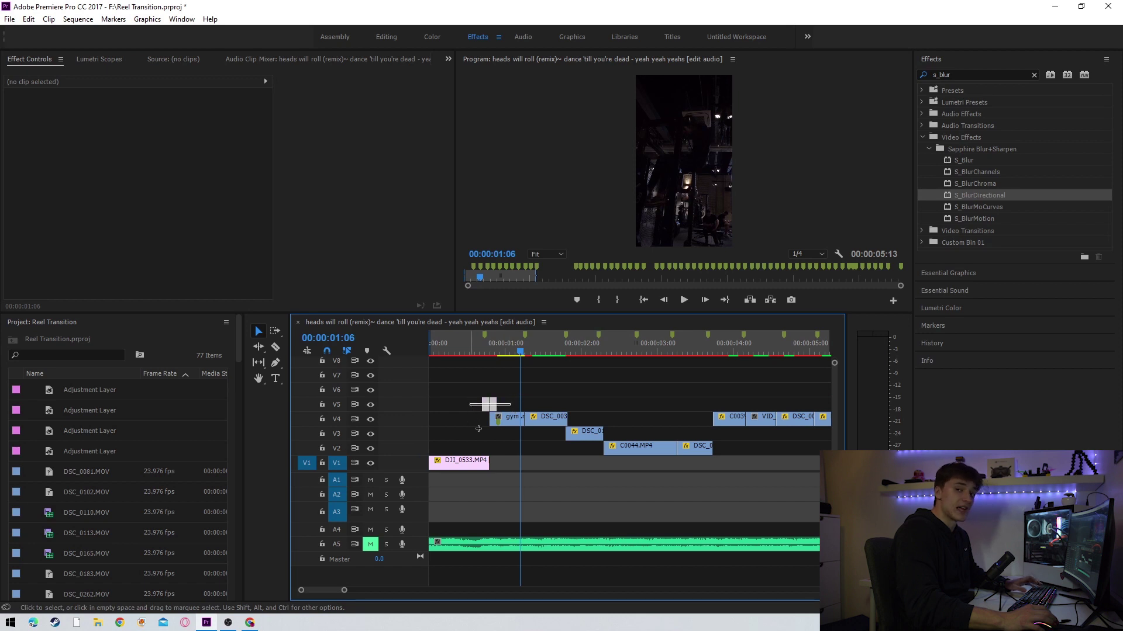
{"action": "key", "text": "ctrl+c"}
{"action": "left_click", "coordinate": [546, 402]}
{"action": "key", "text": "ctrl+v"}
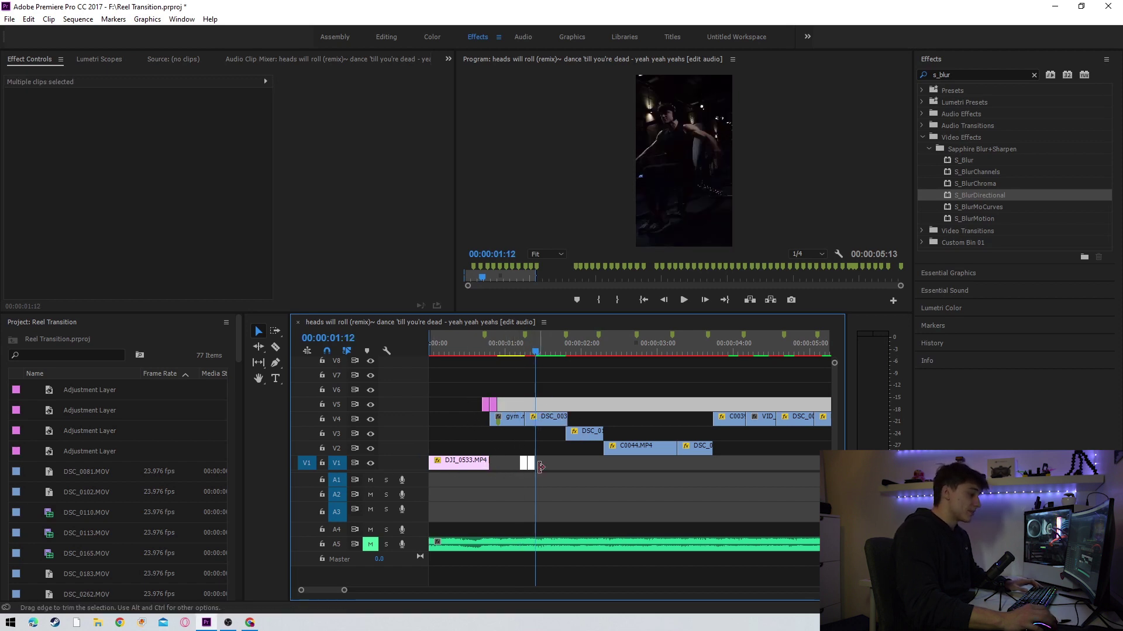
{"action": "left_click_drag", "start_coordinate": [532, 468], "coordinate": [532, 404]}
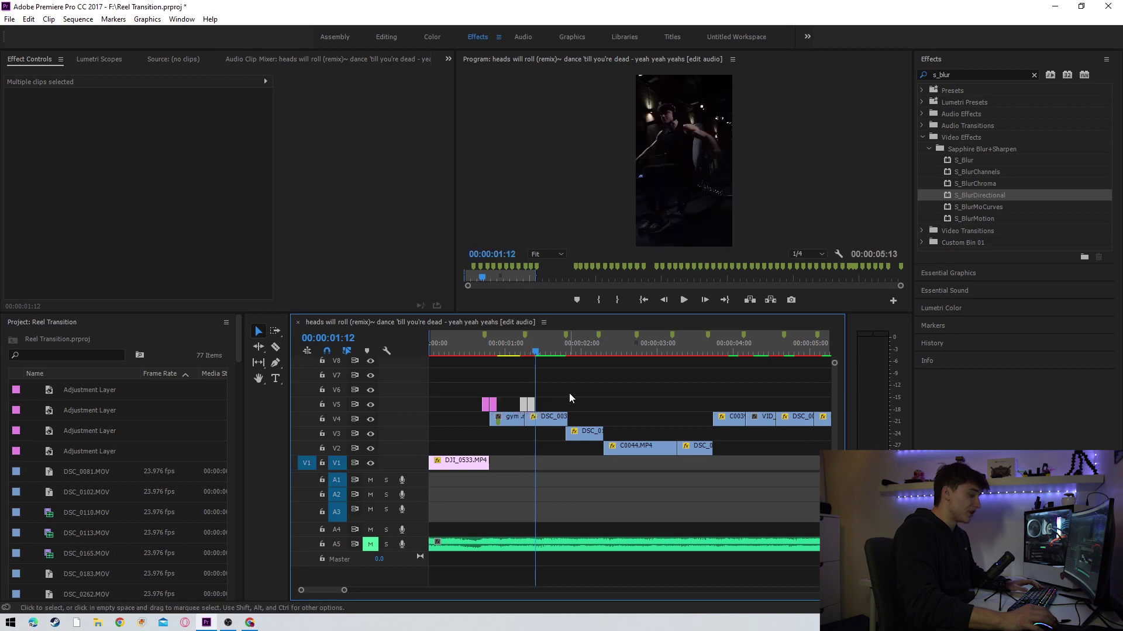
Step: Shift the copied adjustment layer pair so its split lines up with the cut to DSC_0030.MOV at 00:00:01:08
{"action": "left_click", "coordinate": [568, 393]}
{"action": "left_click", "coordinate": [528, 351]}
{"action": "left_click_drag", "start_coordinate": [344, 590], "coordinate": [325, 590]}
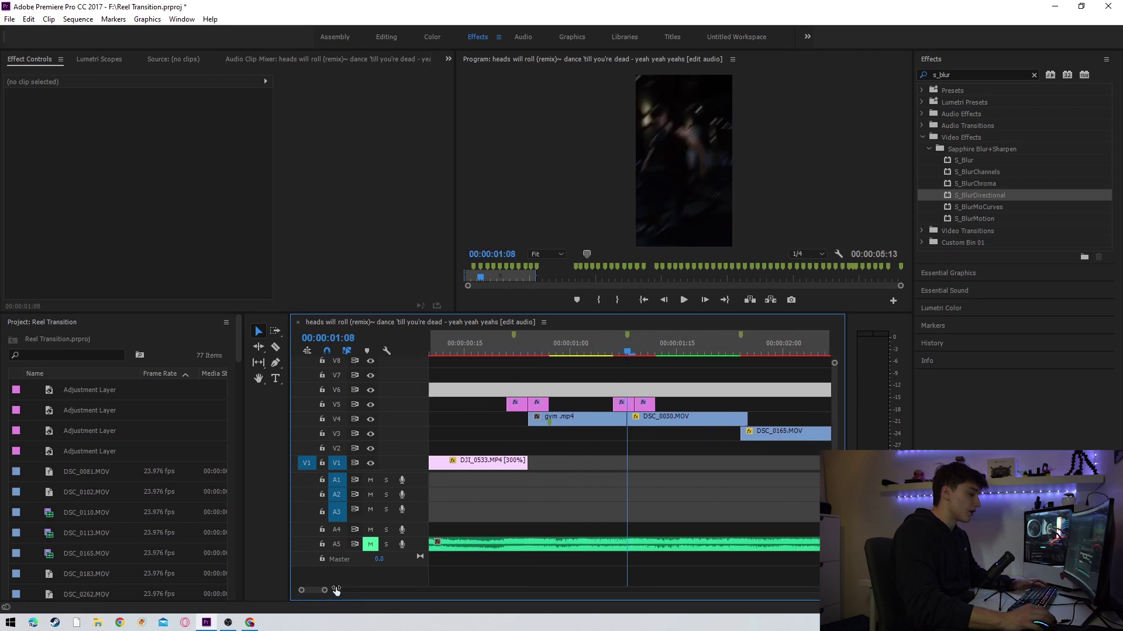
{"action": "left_click_drag", "start_coordinate": [676, 401], "coordinate": [628, 405]}
{"action": "key", "text": "alt+Left"}
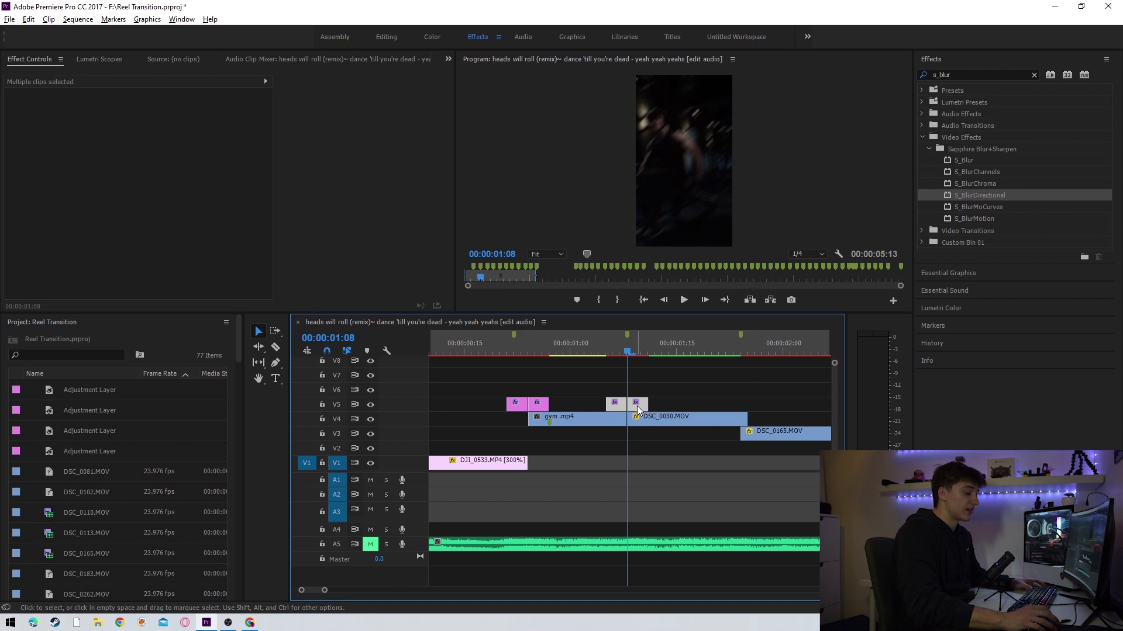
Step: Duplicate the adjustment layer pair along V5 onto each of the seven remaining clip cuts, centring each split on its cut
{"action": "mouse_move", "coordinate": [637, 410]}
{"action": "left_mouse_down"}
{"action": "mouse_move", "coordinate": [754, 409]}
{"action": "mouse_move", "coordinate": [740, 420]}
{"action": "mouse_move", "coordinate": [652, 408]}
{"action": "left_mouse_up"}
{"action": "key", "text": "minus"}
{"action": "left_click_drag", "start_coordinate": [661, 409], "coordinate": [732, 414]}
{"action": "key", "text": "minus"}
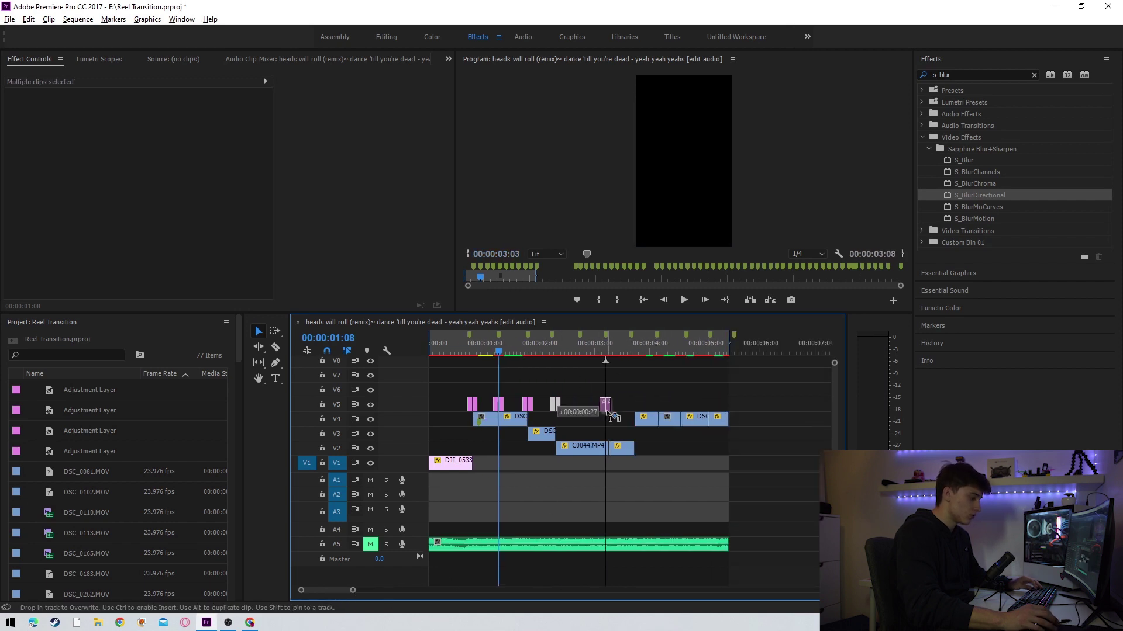
{"action": "left_click_drag", "start_coordinate": [636, 405], "coordinate": [681, 405]}
{"action": "mouse_move", "coordinate": [693, 408]}
{"action": "left_mouse_down"}
{"action": "mouse_move", "coordinate": [654, 404]}
{"action": "mouse_move", "coordinate": [677, 405]}
{"action": "left_mouse_up"}
{"action": "left_click", "coordinate": [697, 404]}
{"action": "left_click_drag", "start_coordinate": [680, 404], "coordinate": [707, 404]}
{"action": "left_click", "coordinate": [528, 379]}
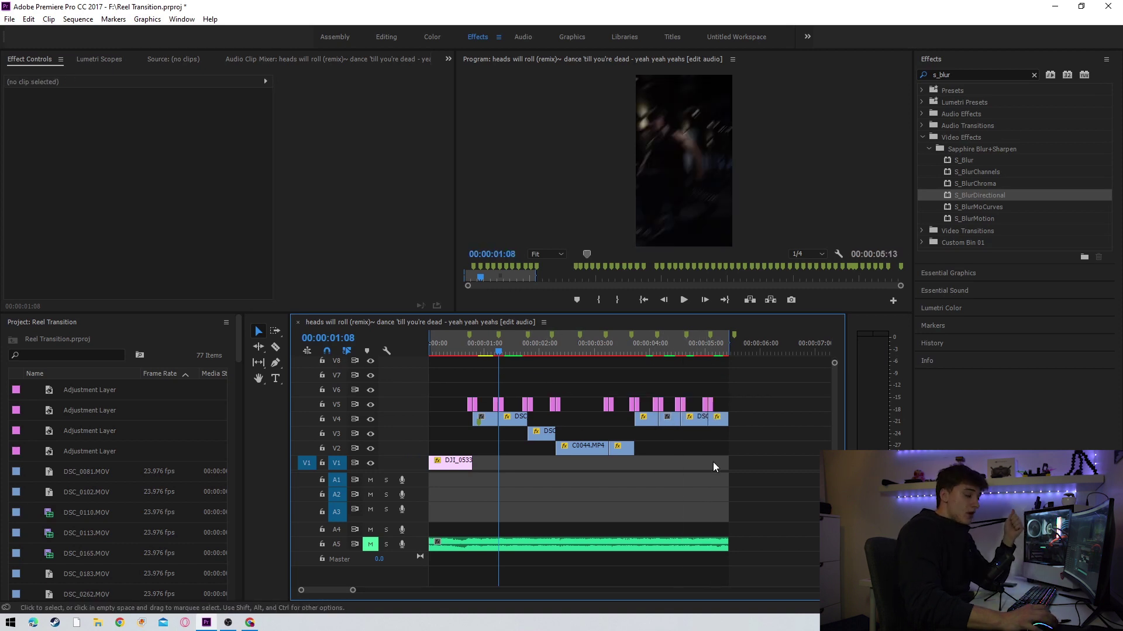
Step: Apply the default transition to the end of the last V4 video clip and shorten its duration to 00:00:00:06
{"action": "right_click", "coordinate": [731, 426]}
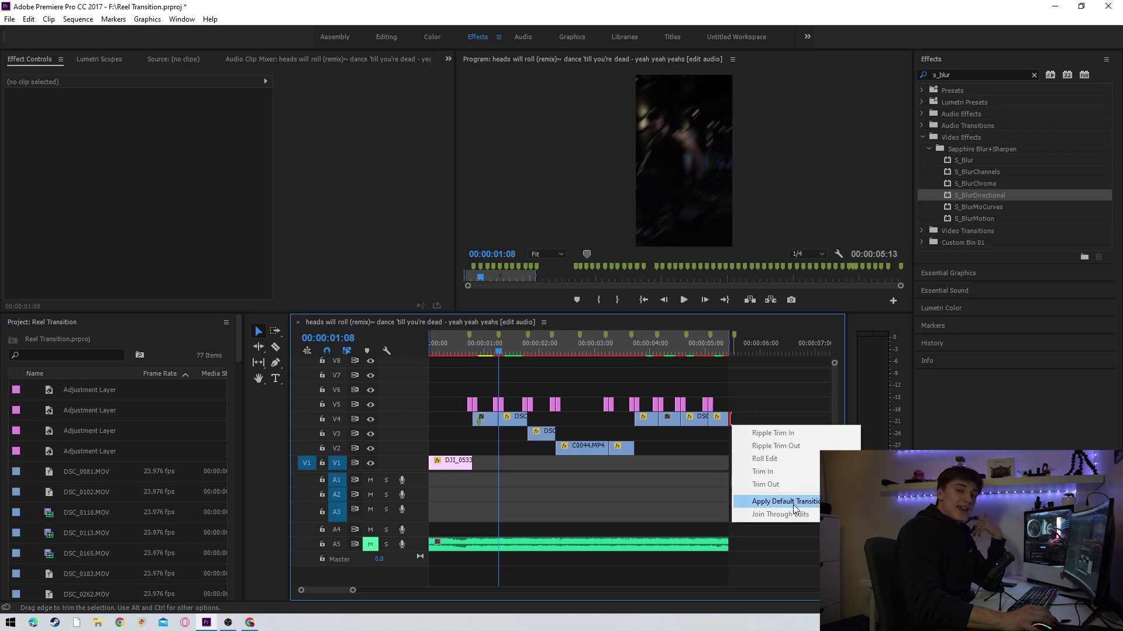
{"action": "left_click", "coordinate": [739, 404]}
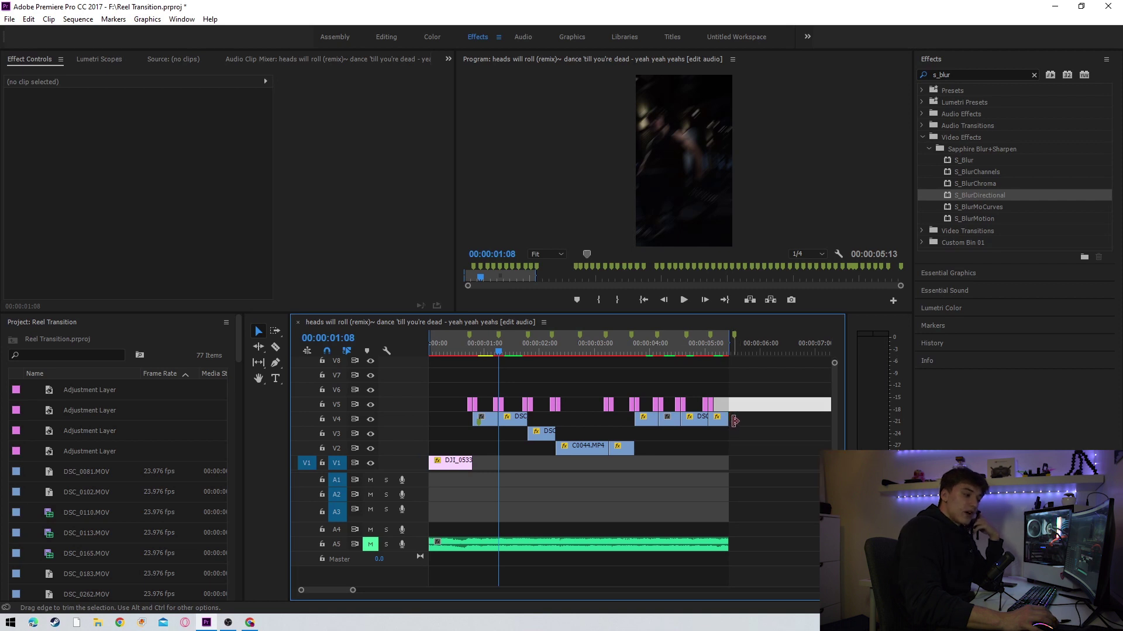
{"action": "right_click", "coordinate": [735, 421]}
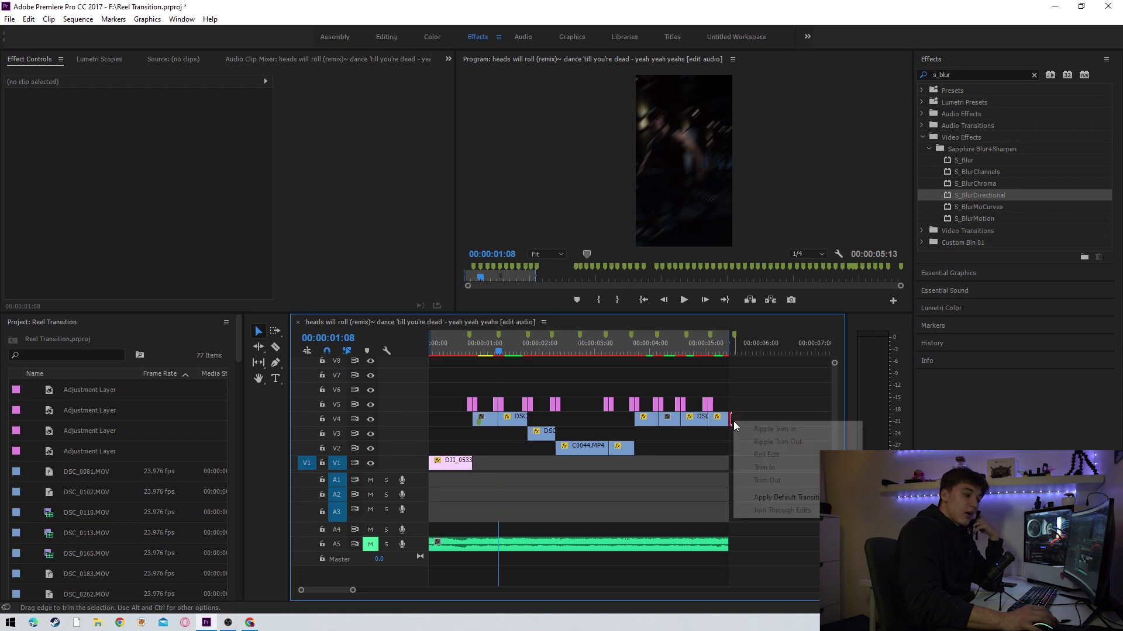
{"action": "left_click", "coordinate": [773, 496]}
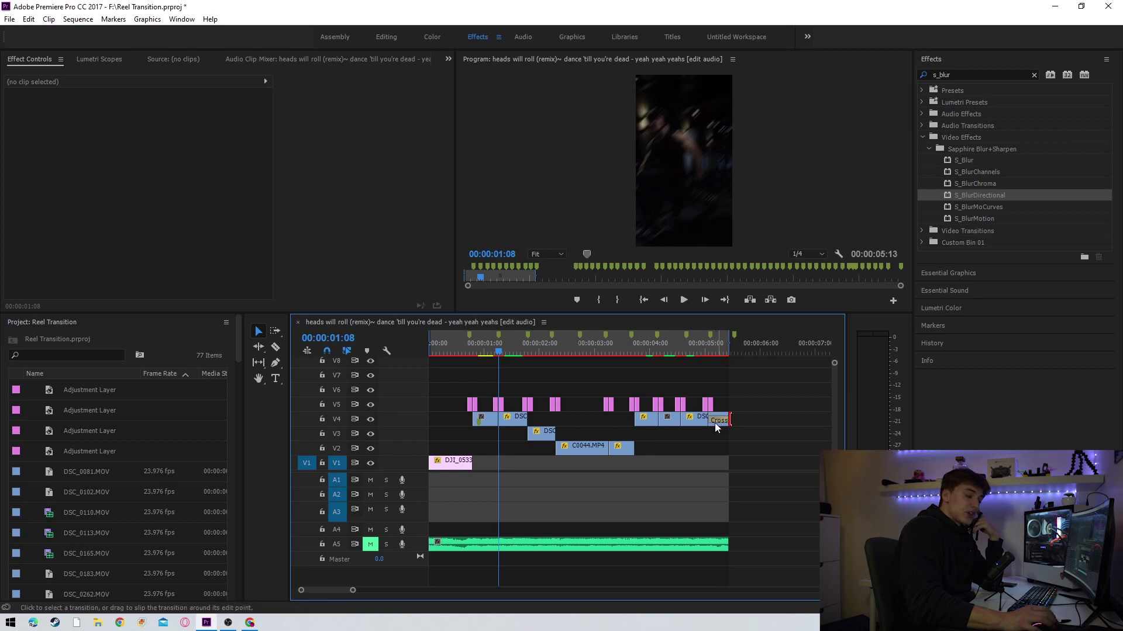
{"action": "left_click", "coordinate": [715, 423]}
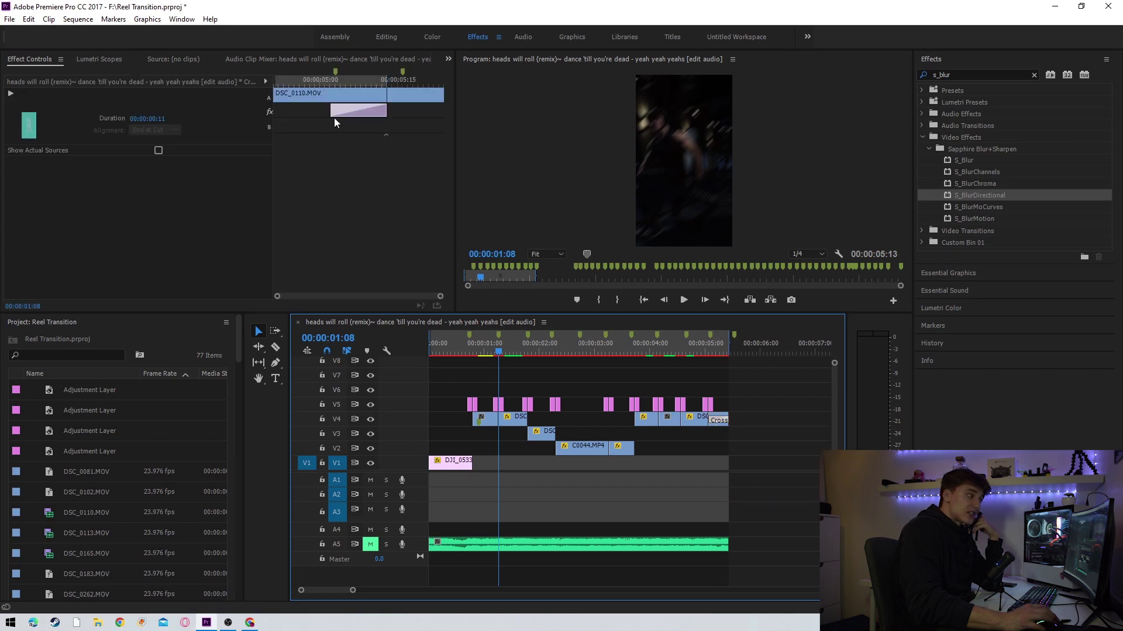
{"action": "left_click_drag", "start_coordinate": [332, 109], "coordinate": [357, 112]}
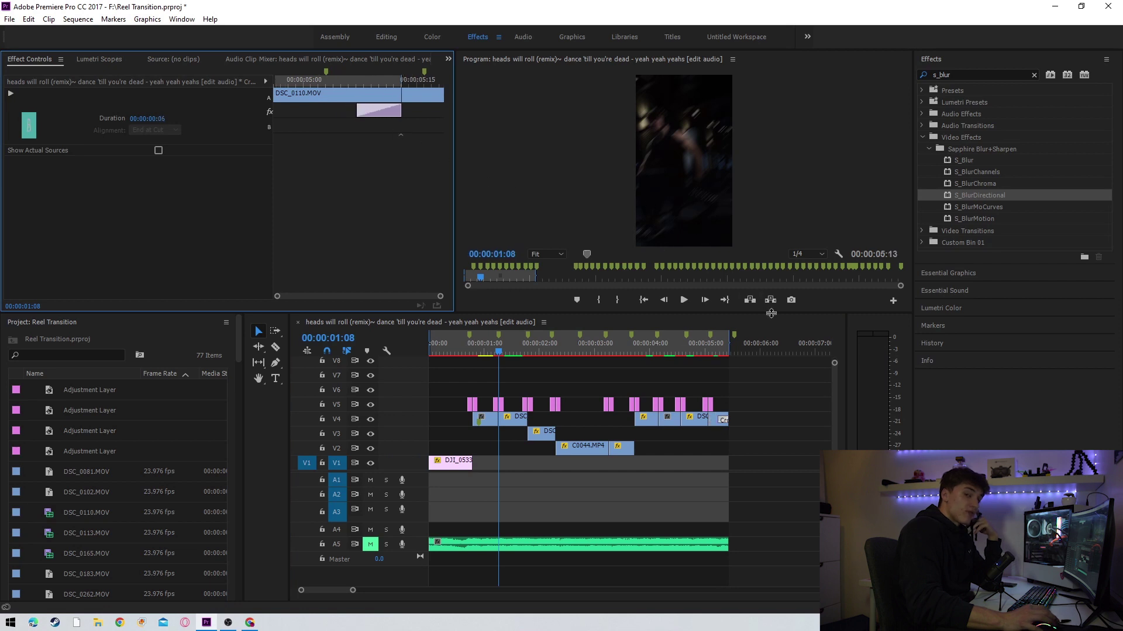
Step: Apply the default Constant Power transition to the end of the music clip on A5
{"action": "right_click", "coordinate": [730, 546]}
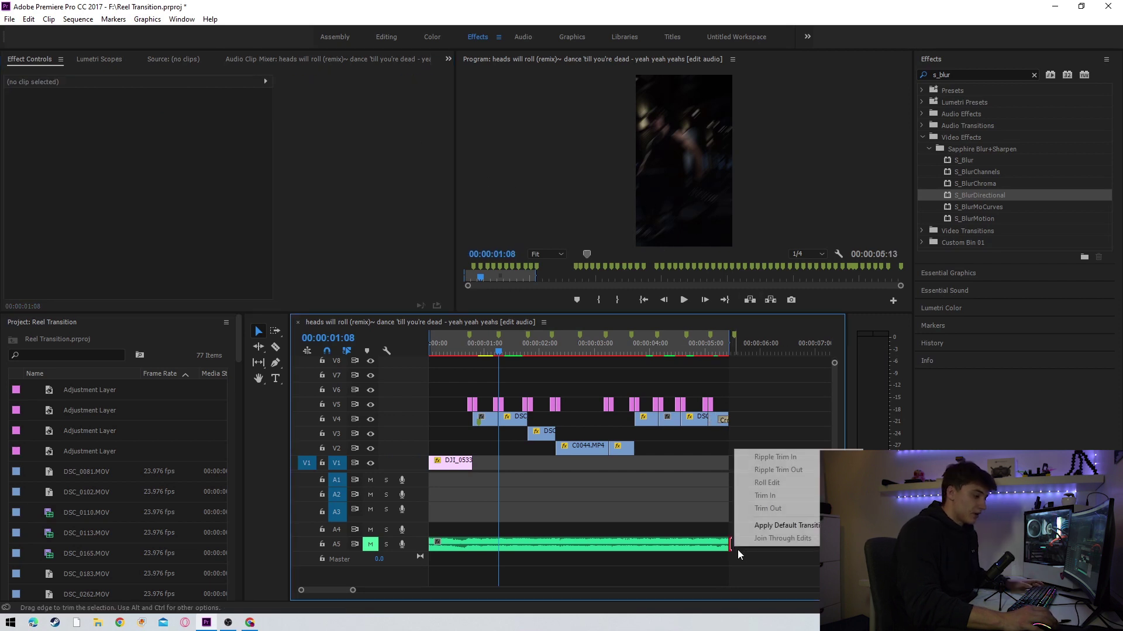
{"action": "left_click", "coordinate": [766, 525]}
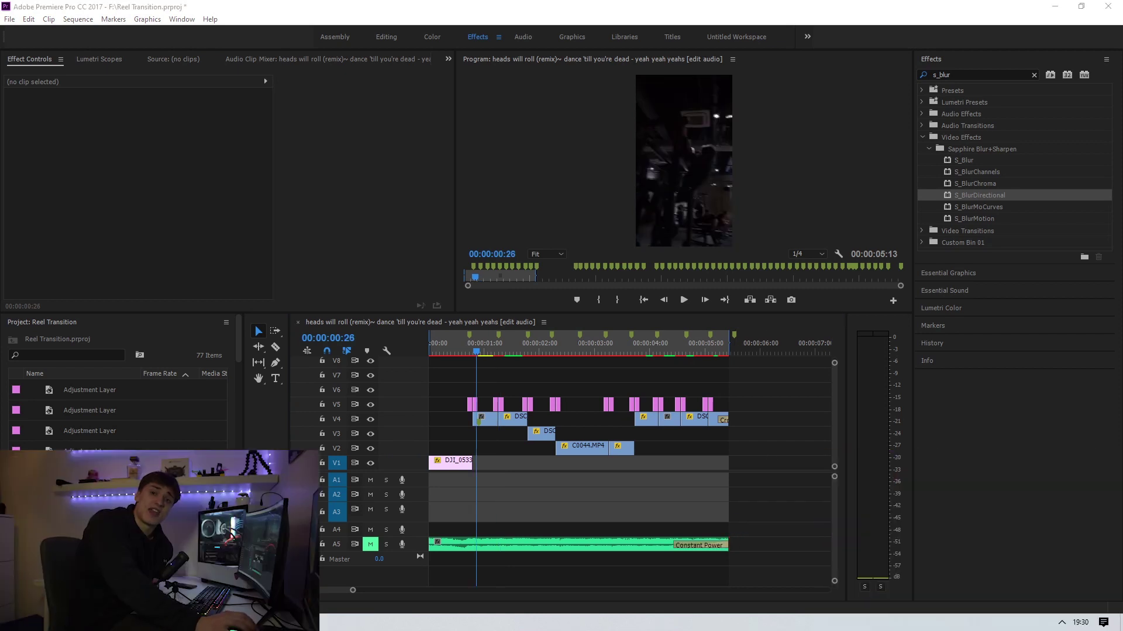